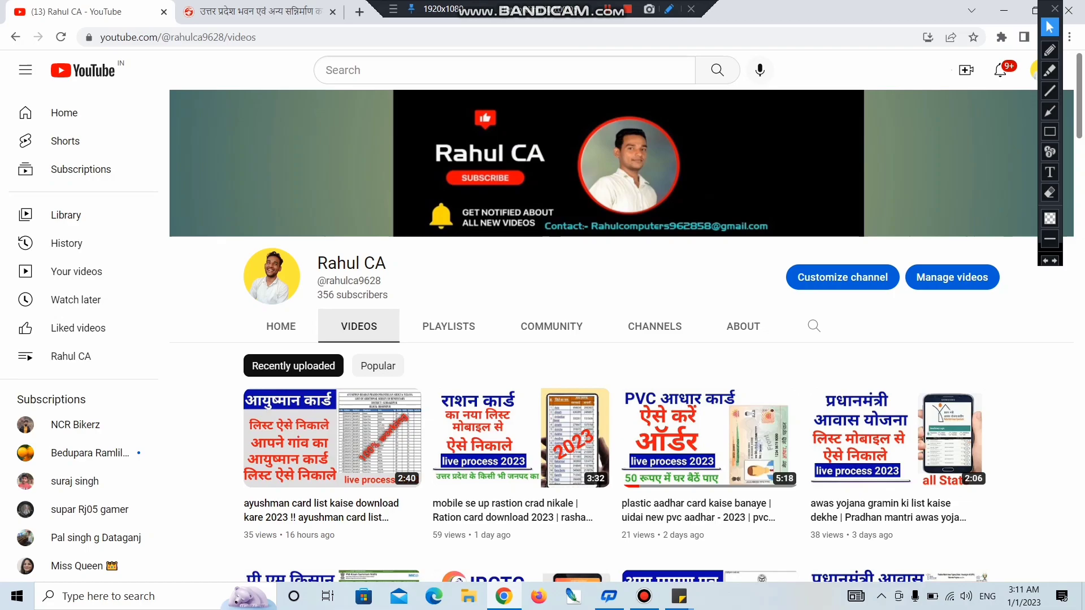
Step: Scroll the current page and select the channel name
{"action": "scroll", "coordinate": [317, 248], "scroll_direction": "down", "scroll_amount": 1}
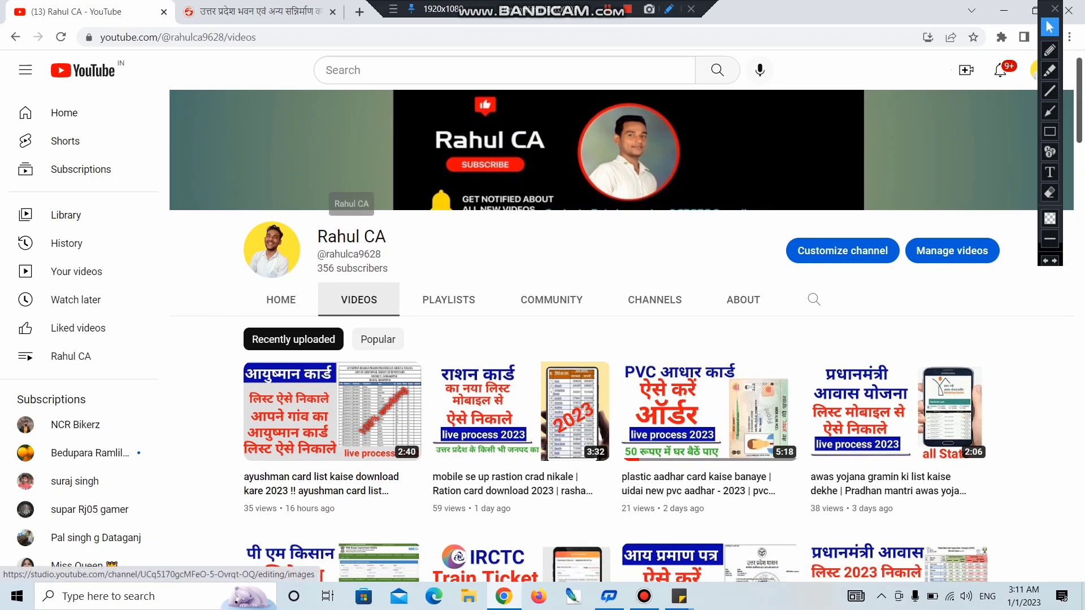
{"action": "double_click", "coordinate": [317, 227]}
{"action": "triple_click", "coordinate": [318, 227]}
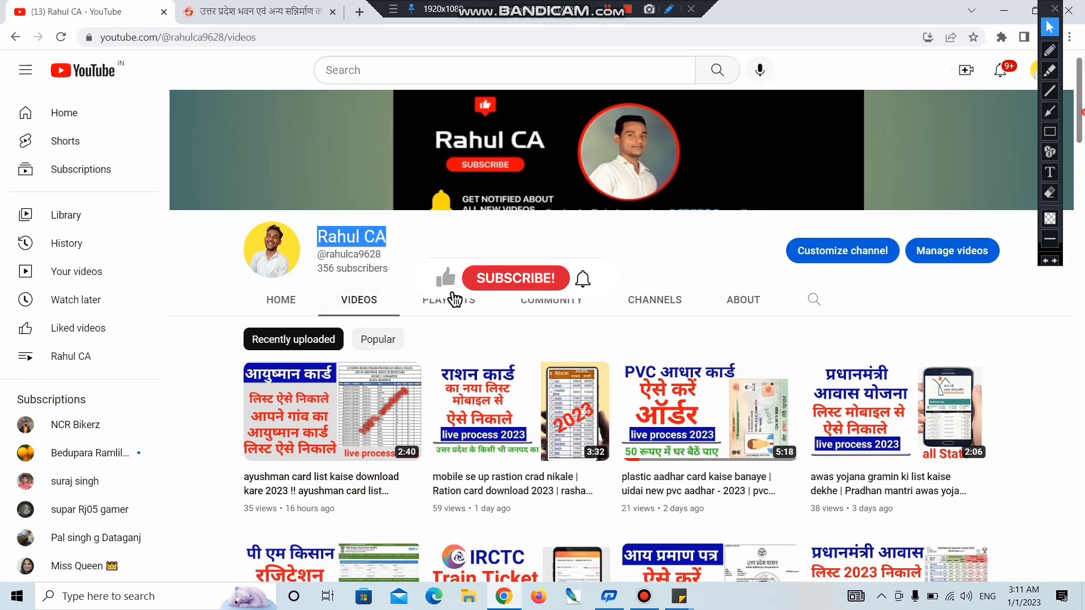
{"action": "scroll", "coordinate": [318, 227], "scroll_direction": "down", "scroll_amount": 3}
{"action": "scroll", "coordinate": [662, 353], "scroll_direction": "down", "scroll_amount": 12}
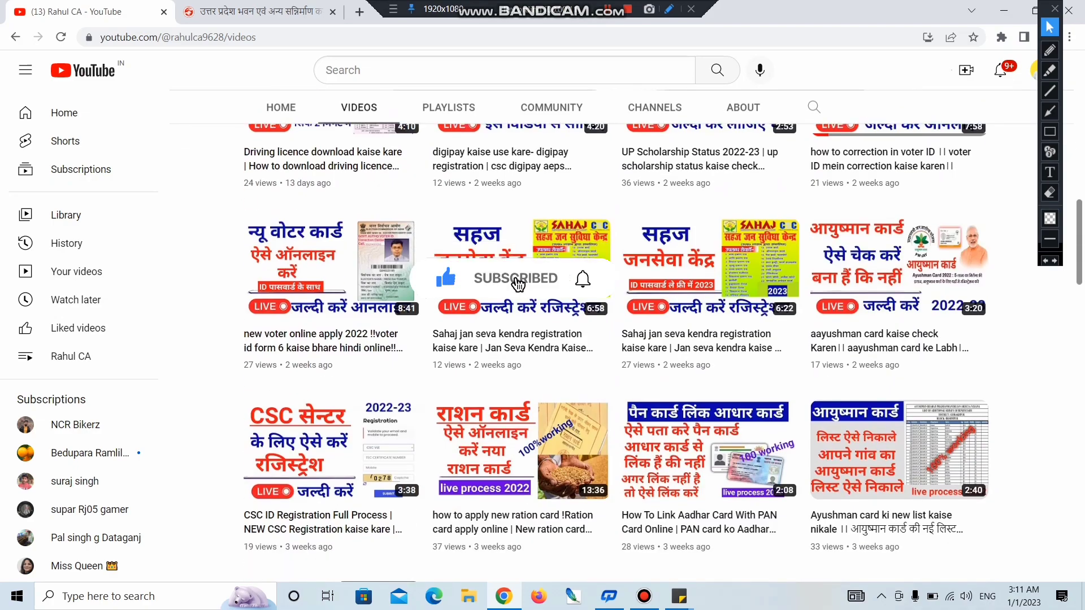
Step: Open श्रमिक पंजीयन/संशोधन from the श्रमिक menu on the upbocw.in site
{"action": "key", "text": "ctrl+Tab"}
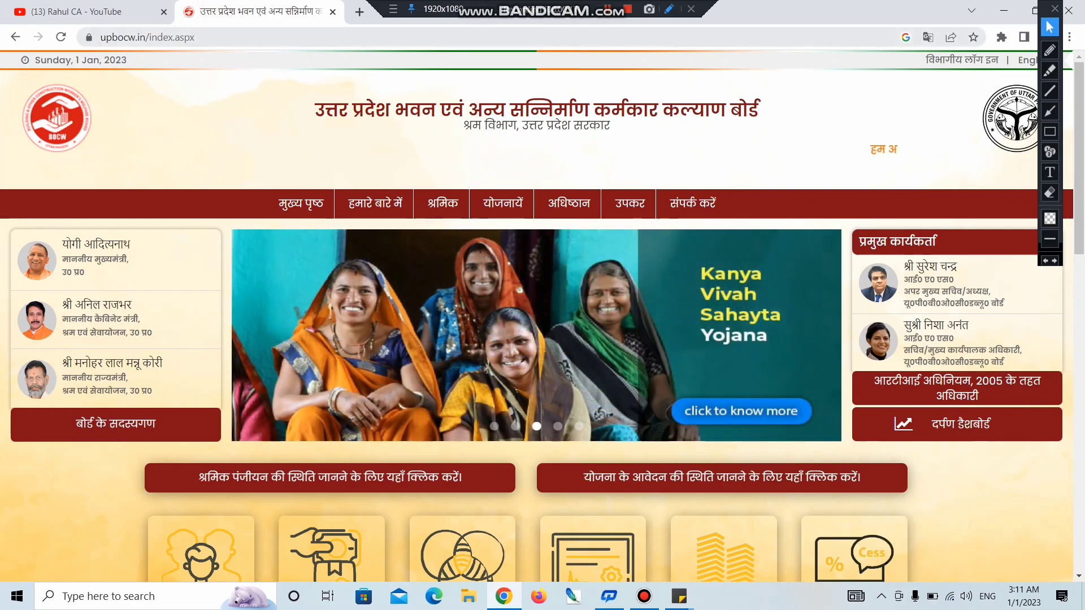
{"action": "mouse_move", "coordinate": [443, 204]}
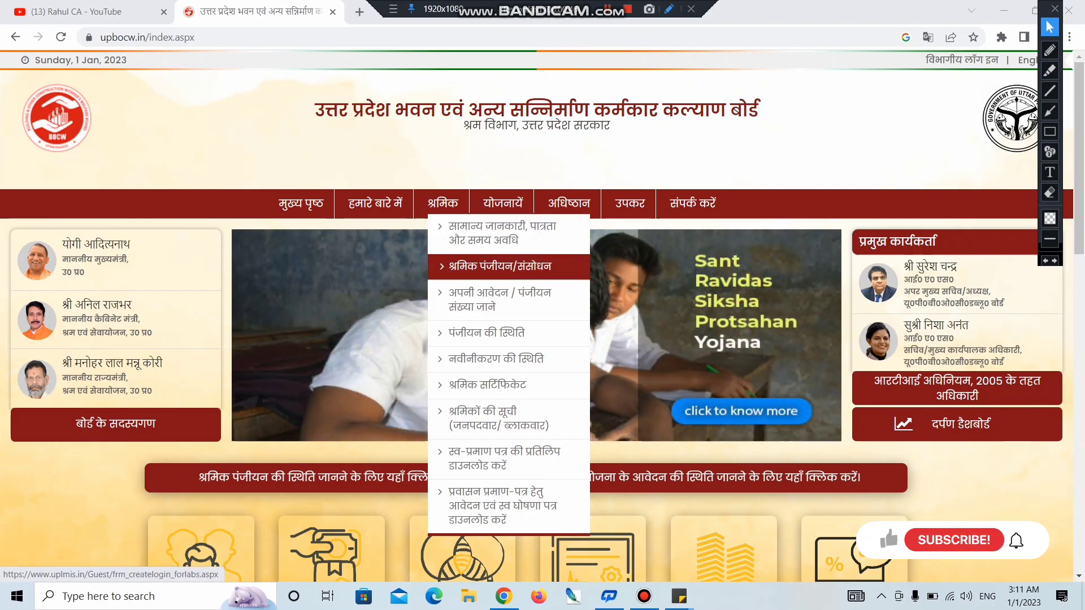
{"action": "left_click", "coordinate": [497, 266]}
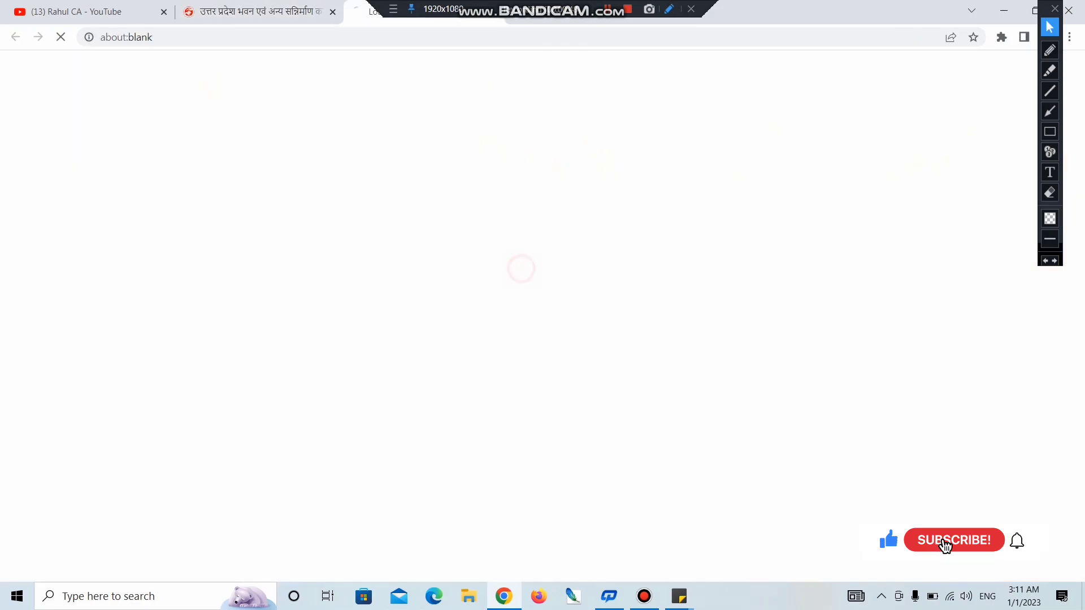
Step: Point out the Aadhaar number label and focus the Aadhaar number field
{"action": "key", "text": "ctrl+a"}
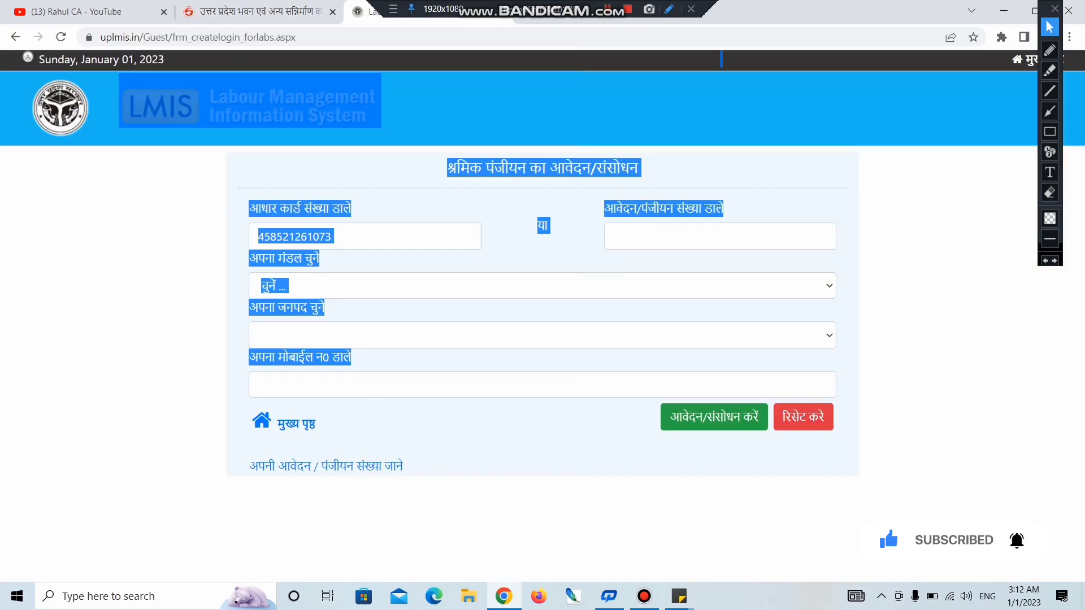
{"action": "left_click", "coordinate": [594, 161]}
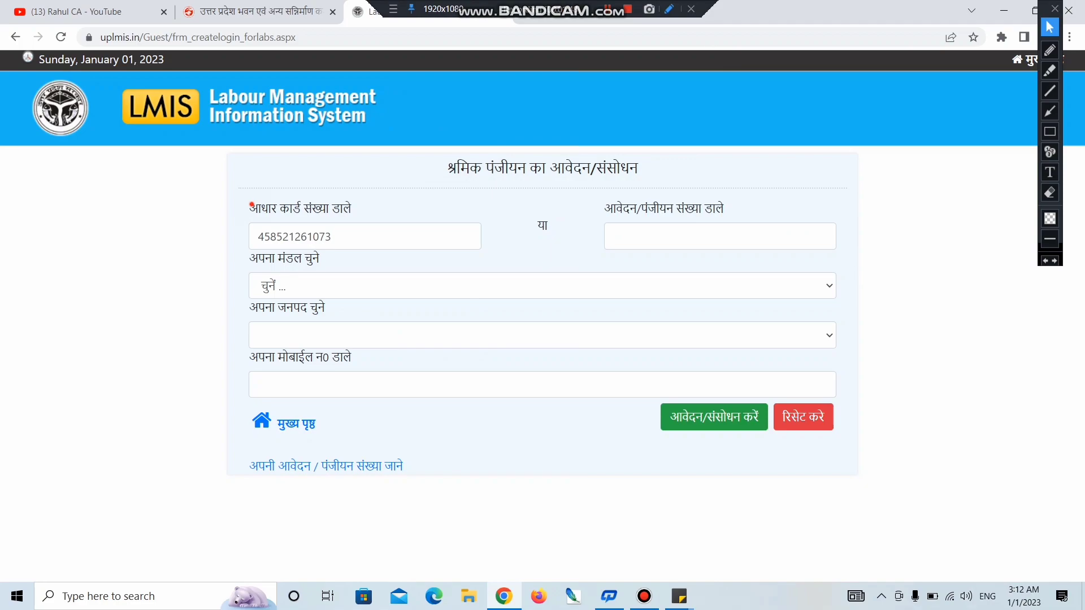
{"action": "left_click_drag", "start_coordinate": [252, 207], "coordinate": [351, 209]}
{"action": "left_click", "coordinate": [382, 246]}
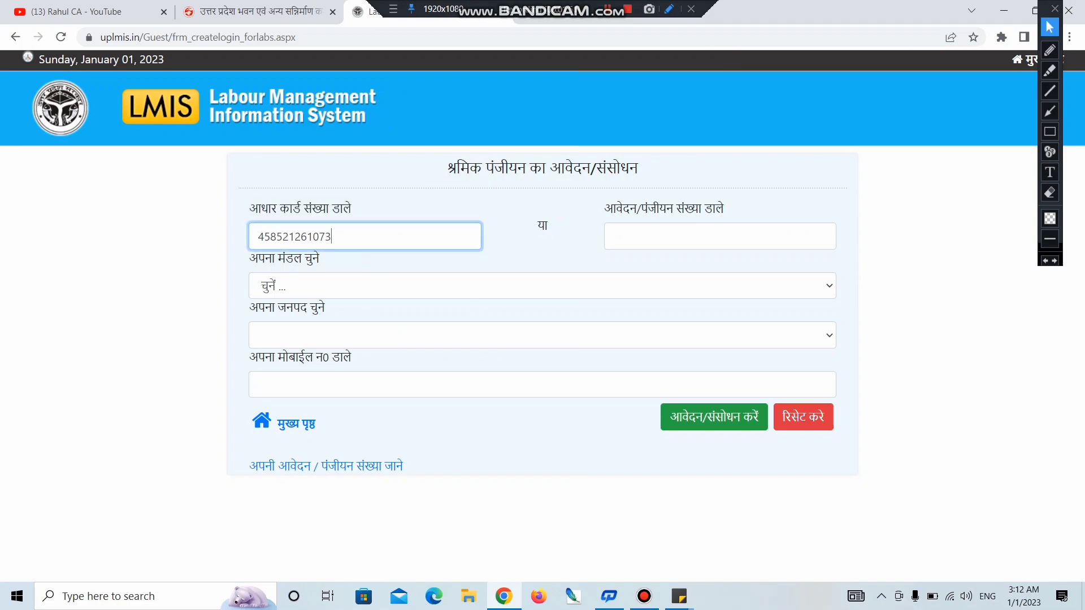
Step: Choose प्रयाग राज as the division and प्रतापगढ़ as the district
{"action": "left_click", "coordinate": [306, 291]}
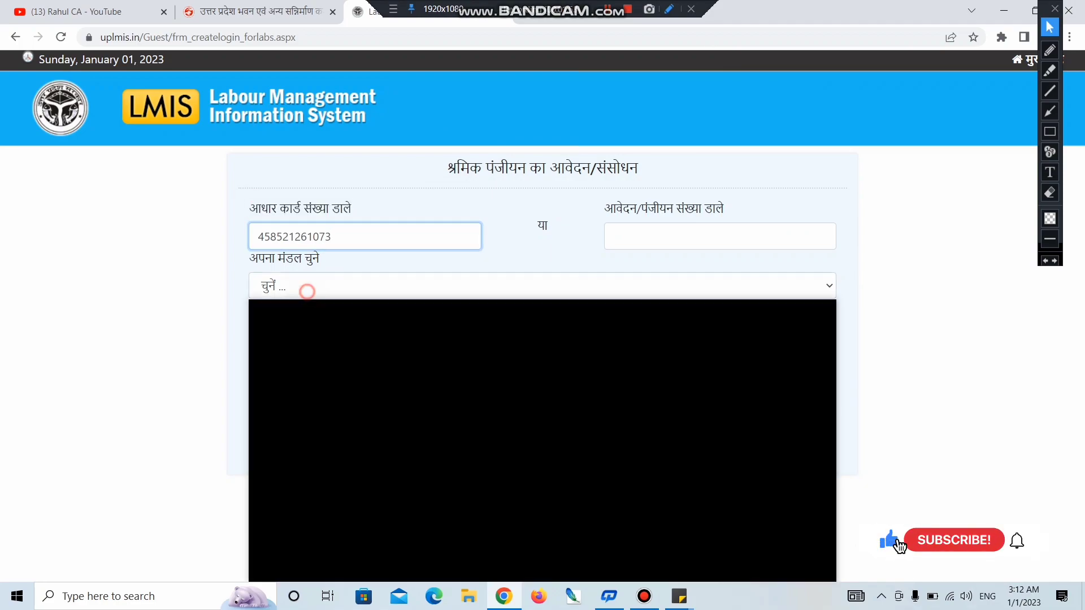
{"action": "left_click", "coordinate": [834, 352]}
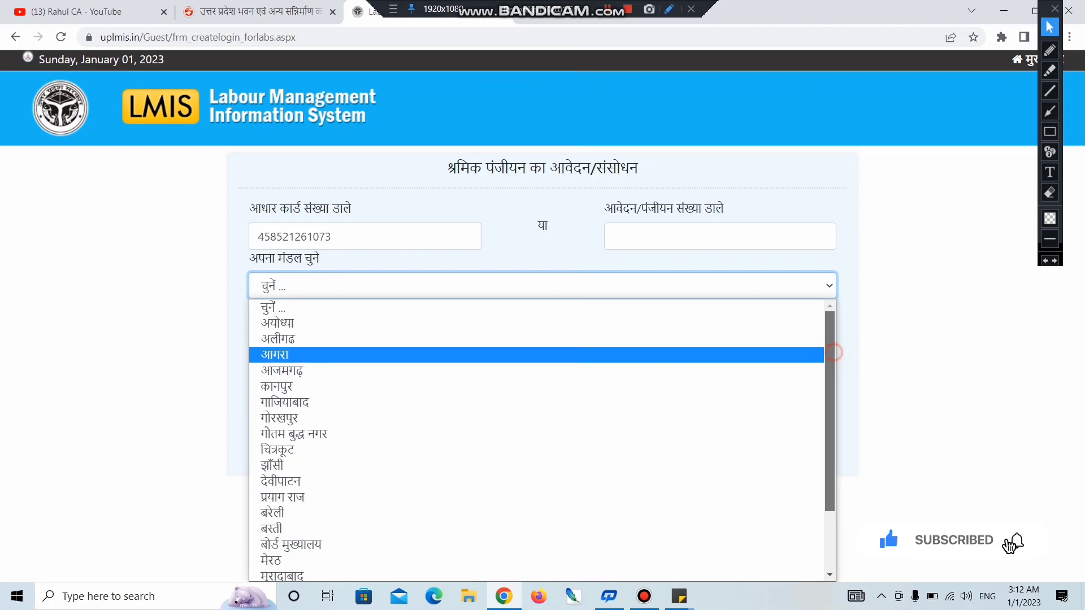
{"action": "left_click_drag", "start_coordinate": [834, 352], "coordinate": [834, 403]}
{"action": "left_click", "coordinate": [339, 419]}
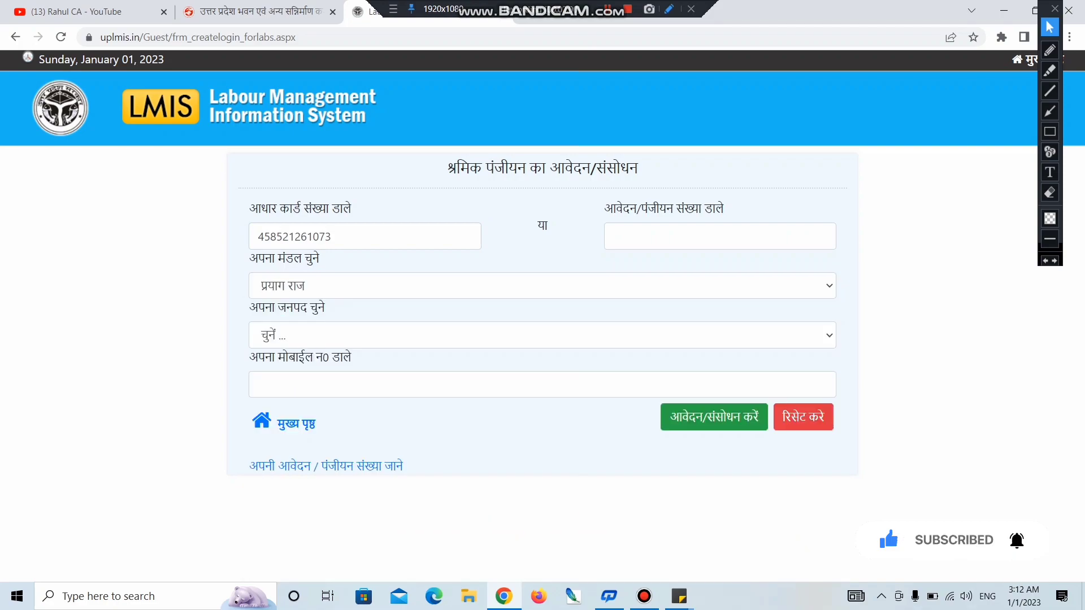
{"action": "left_click_drag", "start_coordinate": [250, 308], "coordinate": [325, 308]}
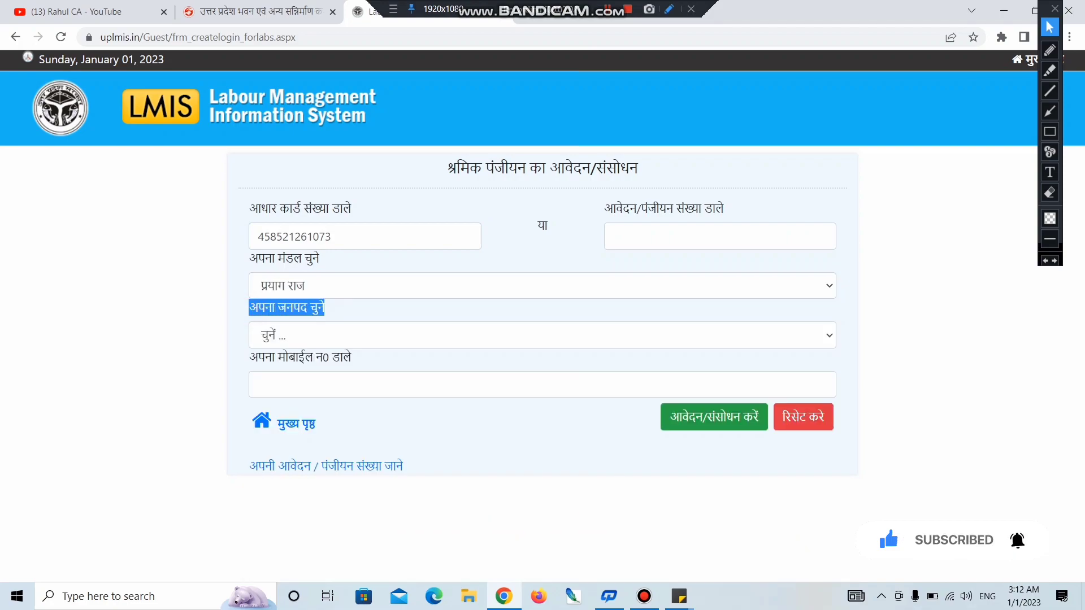
{"action": "left_click", "coordinate": [317, 333]}
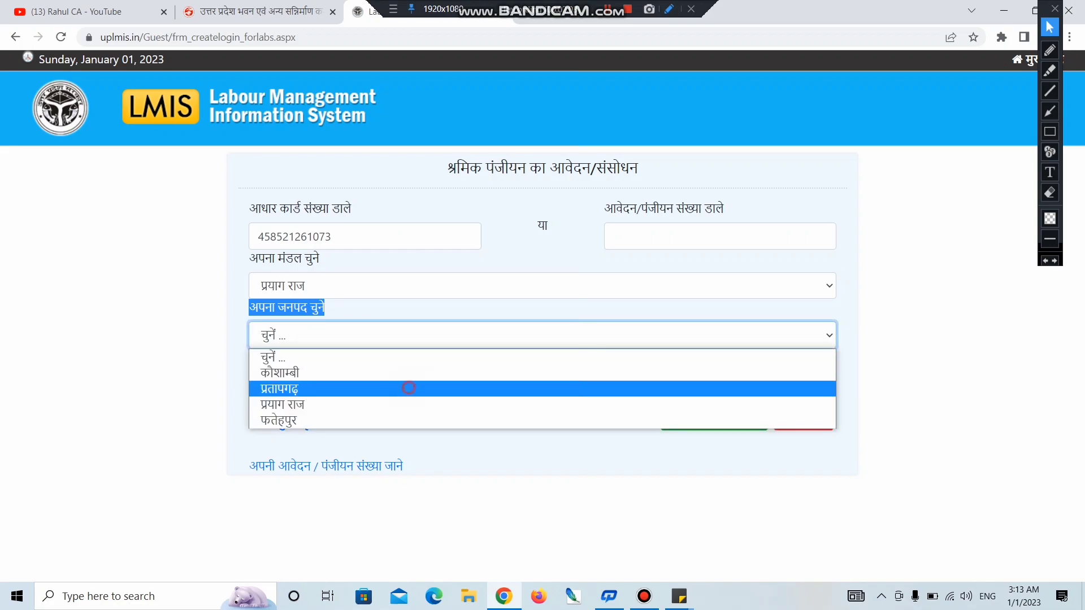
{"action": "left_click", "coordinate": [317, 388]}
Step: Fill in the saved mobile number, request the OTP, and focus the OTP field
{"action": "left_click_drag", "start_coordinate": [251, 357], "coordinate": [351, 356]}
{"action": "left_click", "coordinate": [326, 387]}
{"action": "key", "text": "Down"}
{"action": "key", "text": "Return"}
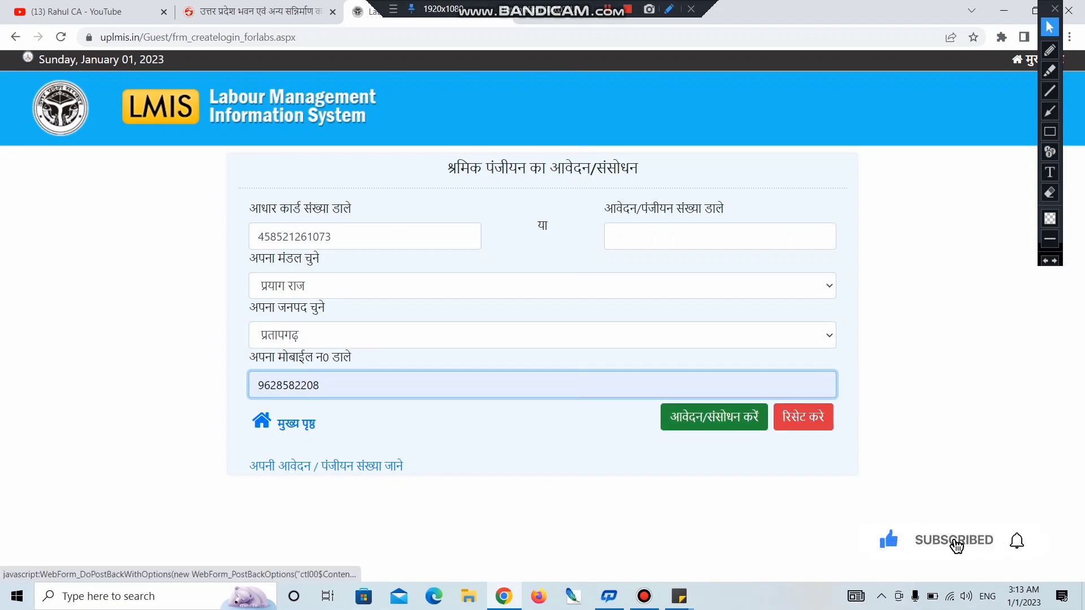
{"action": "left_click", "coordinate": [714, 417]}
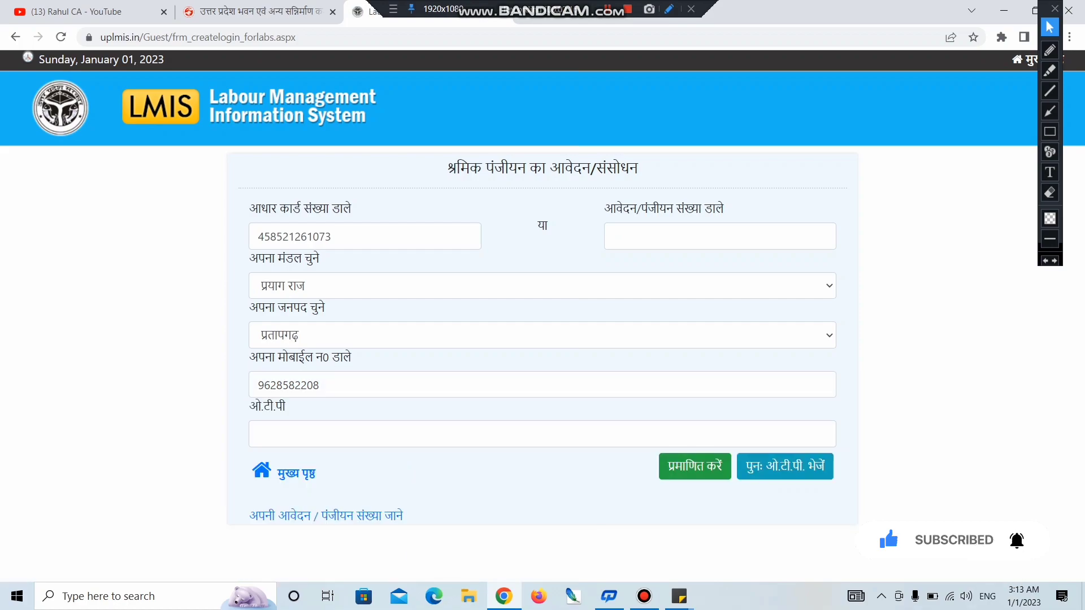
{"action": "left_click", "coordinate": [316, 432]}
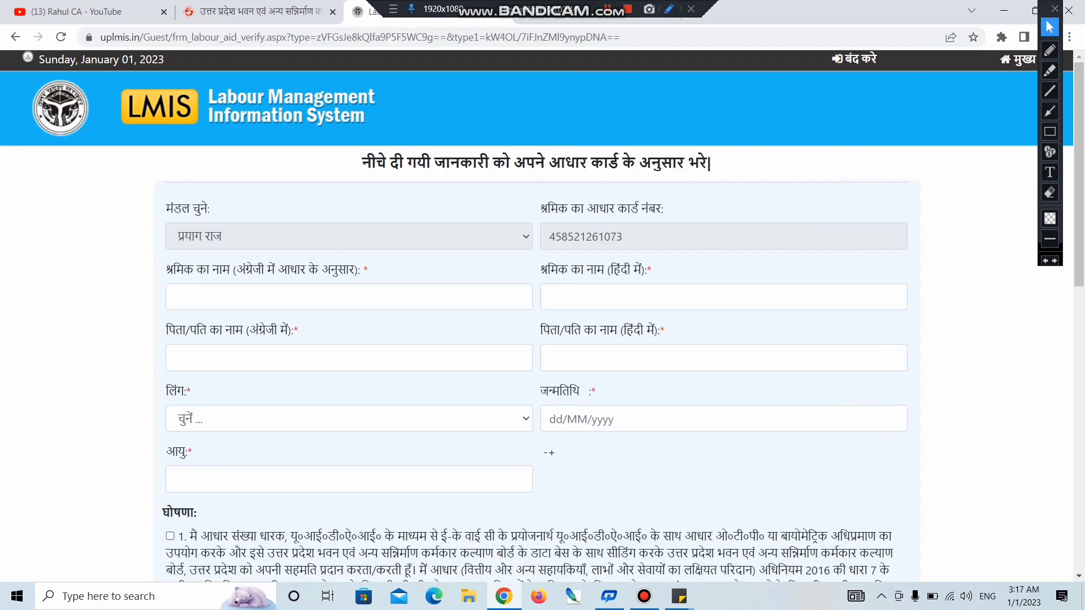
Step: Fill in the worker's name in English and Hindi from saved suggestions
{"action": "left_click_drag", "start_coordinate": [362, 163], "coordinate": [711, 162]}
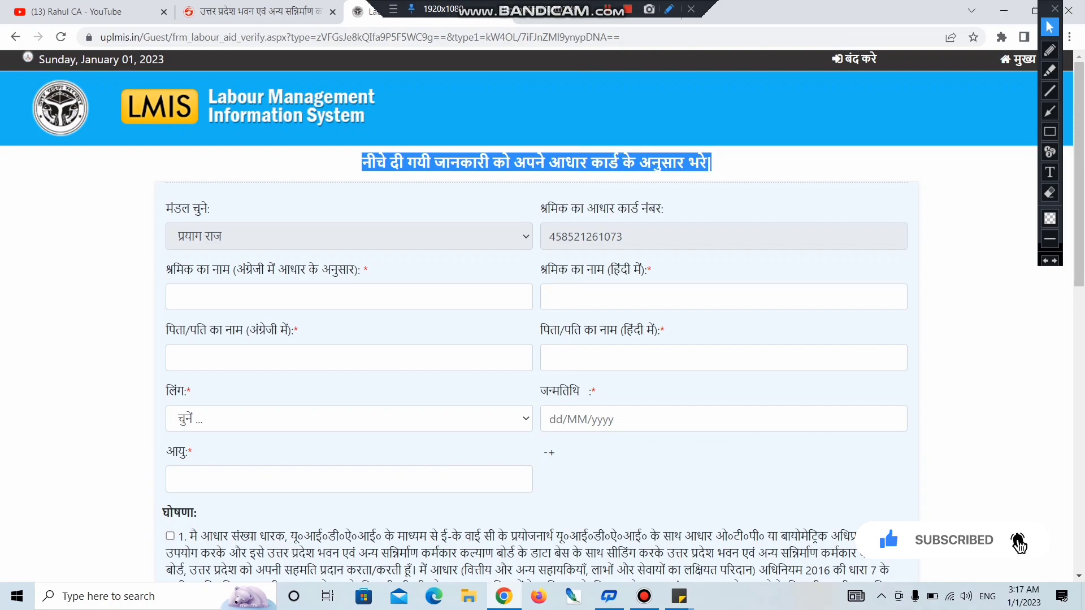
{"action": "left_click_drag", "start_coordinate": [165, 209], "coordinate": [210, 208]}
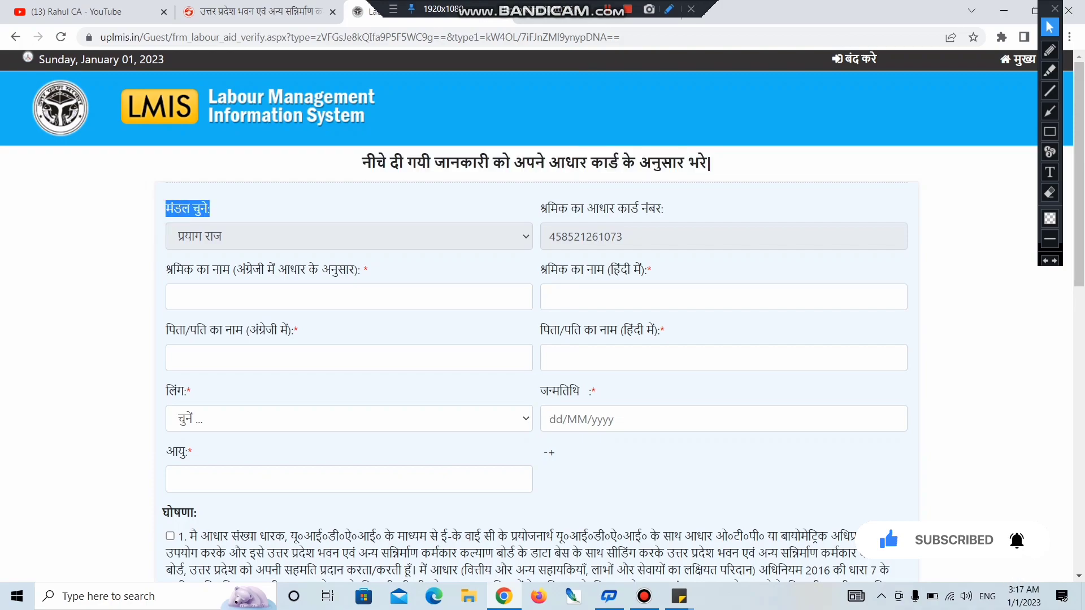
{"action": "mouse_move", "coordinate": [535, 199]}
{"action": "left_mouse_down"}
{"action": "mouse_move", "coordinate": [532, 238]}
{"action": "mouse_move", "coordinate": [622, 237]}
{"action": "left_mouse_up"}
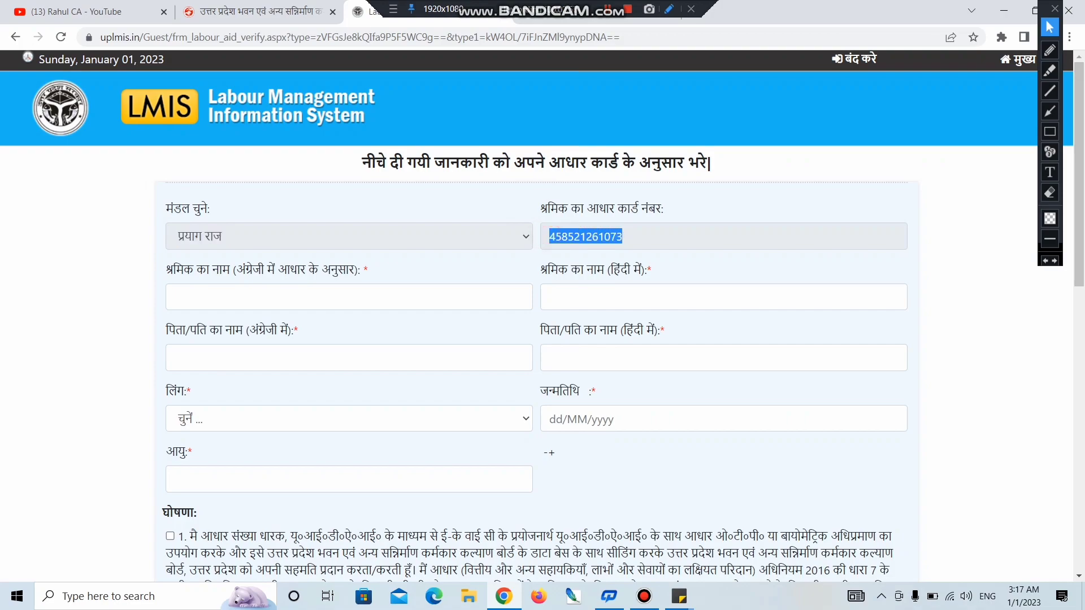
{"action": "left_click_drag", "start_coordinate": [165, 269], "coordinate": [245, 270]}
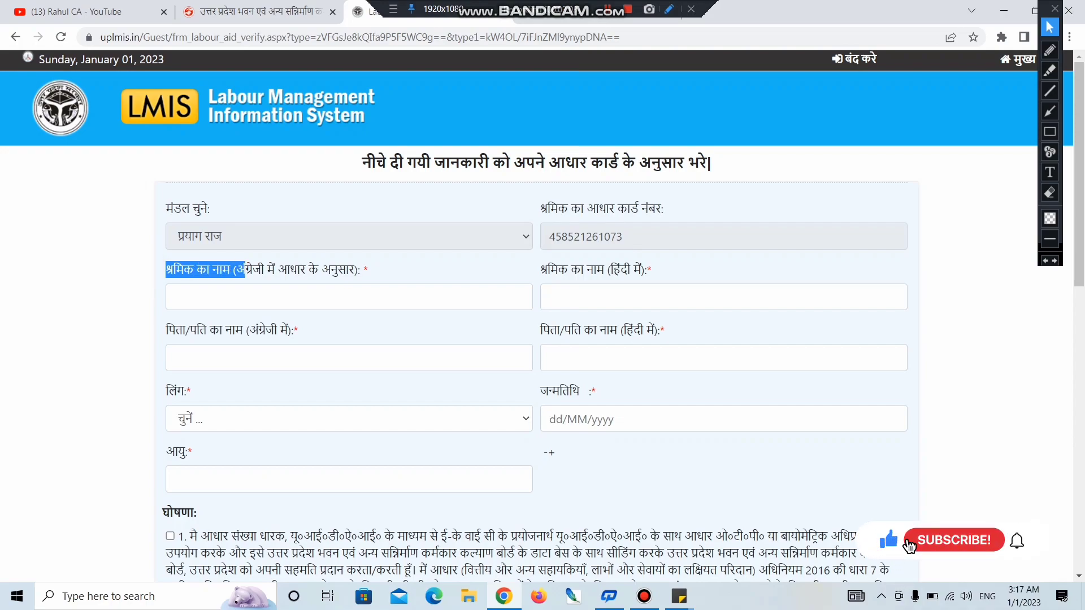
{"action": "left_click", "coordinate": [215, 292]}
{"action": "left_click", "coordinate": [271, 330]}
{"action": "left_click", "coordinate": [616, 296]}
{"action": "left_click", "coordinate": [636, 332]}
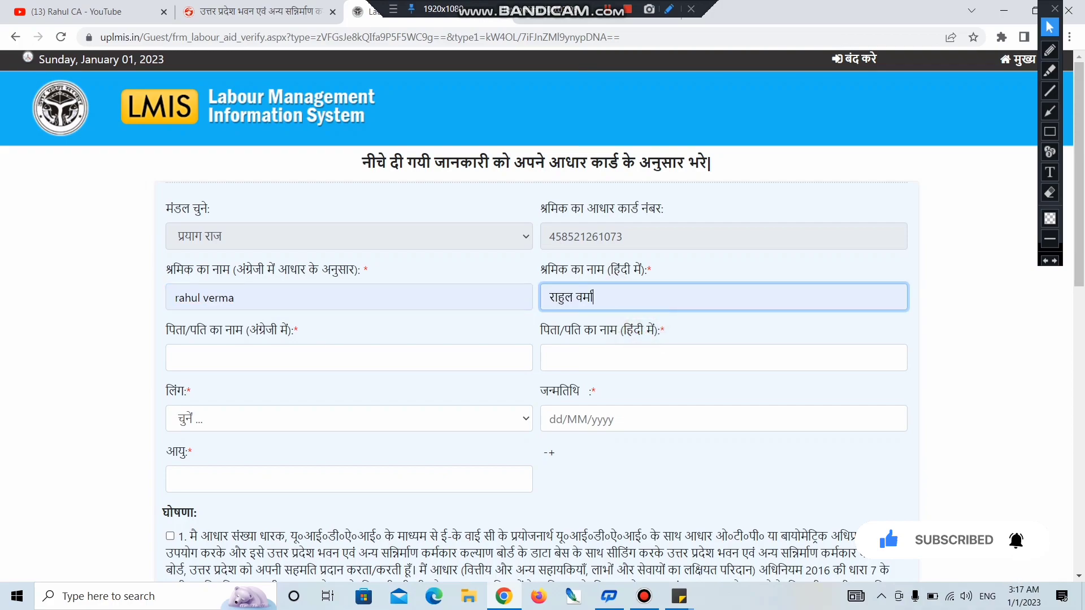
Step: Fill in the father's/husband's name in English and Hindi
{"action": "left_click_drag", "start_coordinate": [557, 272], "coordinate": [652, 270]}
{"action": "left_click_drag", "start_coordinate": [164, 331], "coordinate": [277, 331]}
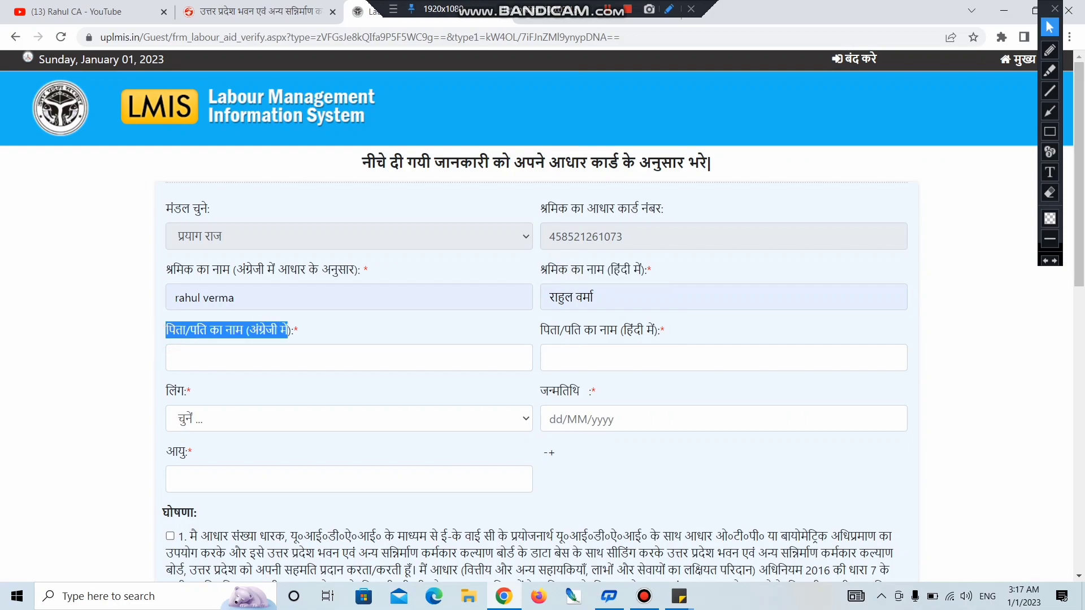
{"action": "left_click", "coordinate": [265, 355]}
{"action": "left_click", "coordinate": [276, 394]}
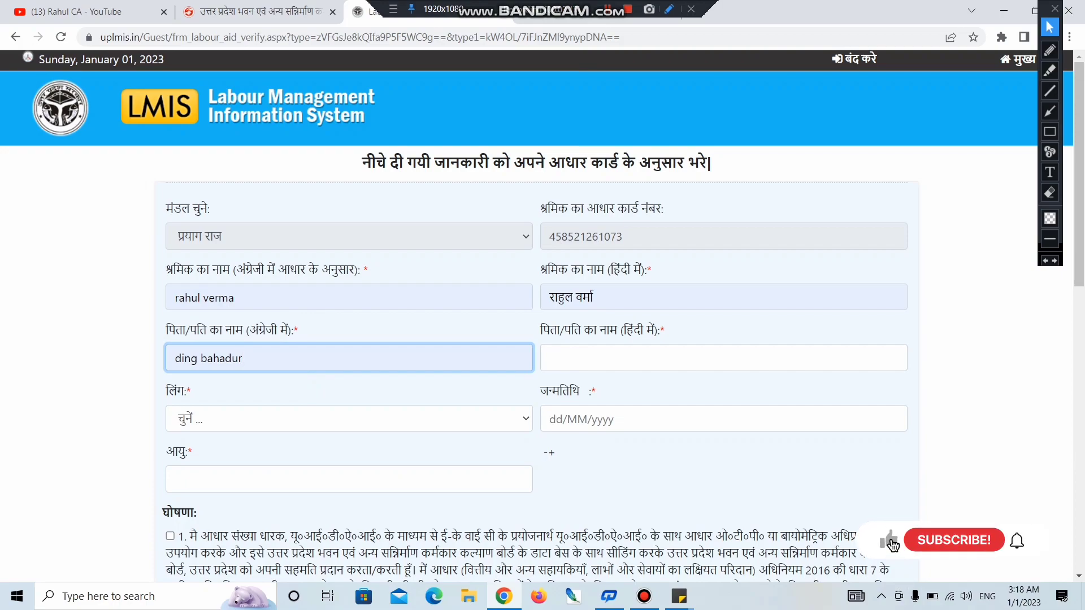
{"action": "left_click", "coordinate": [900, 546]}
{"action": "left_click_drag", "start_coordinate": [529, 327], "coordinate": [665, 332]}
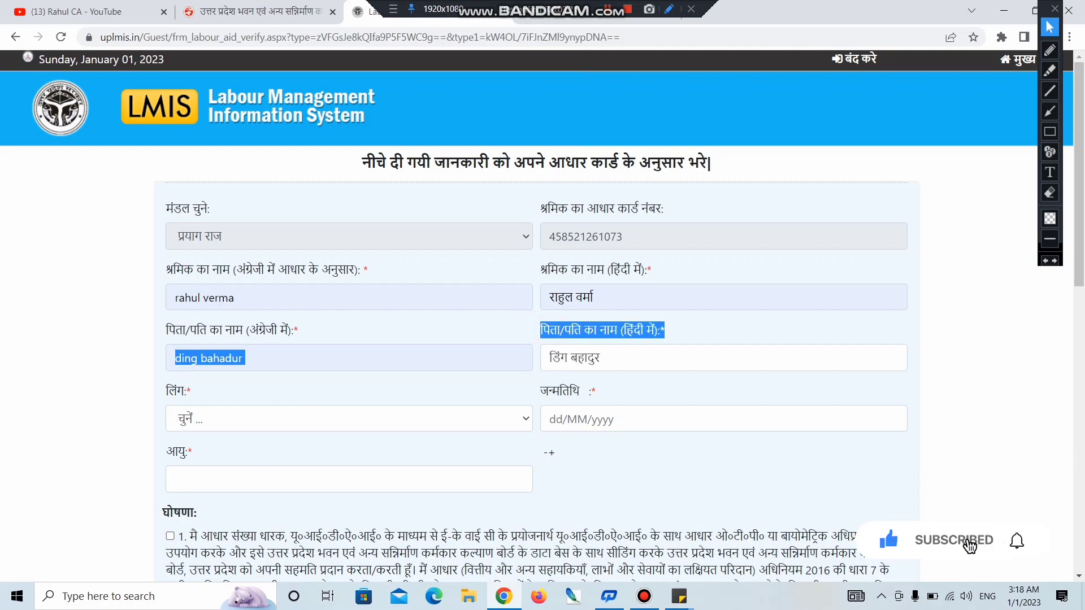
{"action": "left_click", "coordinate": [645, 357]}
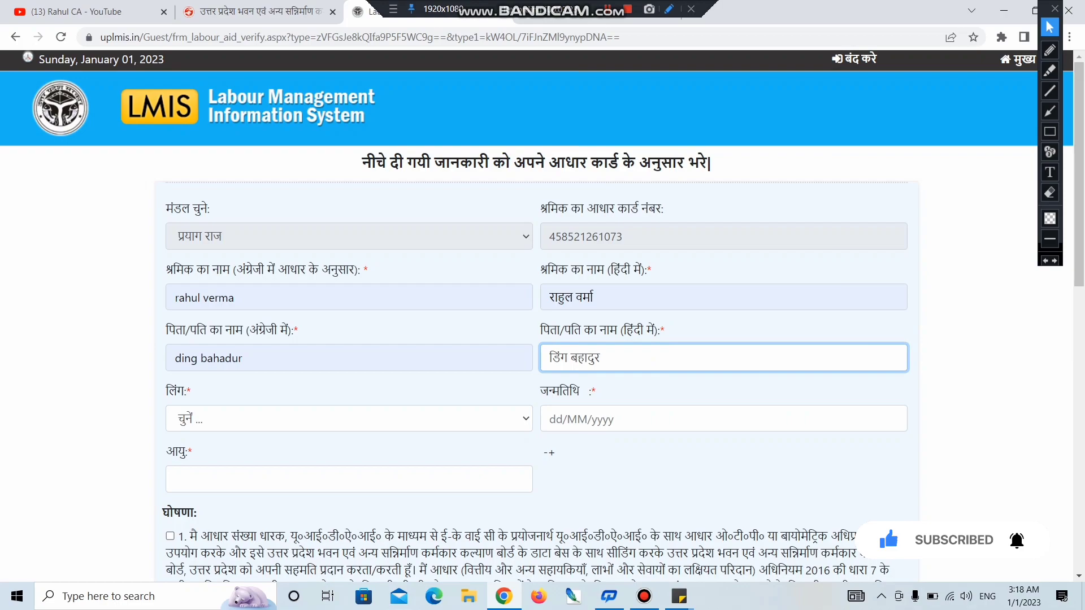
Step: Set the worker's gender to पुरुष
{"action": "left_click", "coordinate": [190, 416]}
{"action": "key", "text": "Down"}
{"action": "key", "text": "Down"}
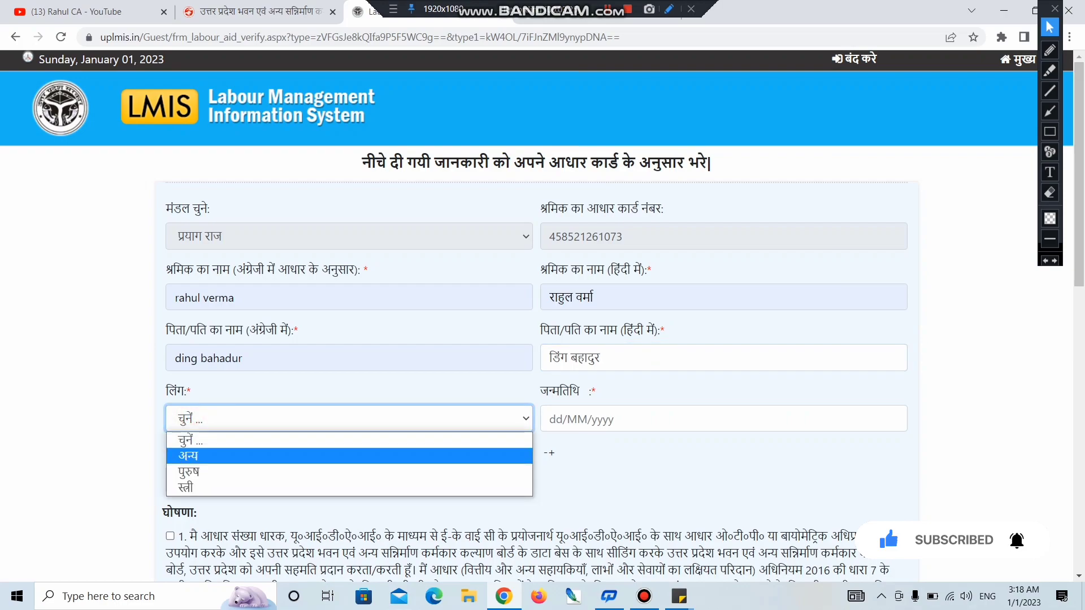
{"action": "key", "text": "Up"}
{"action": "key", "text": "Up"}
{"action": "key", "text": "Down"}
{"action": "key", "text": "Down"}
{"action": "key", "text": "Up"}
{"action": "key", "text": "Down"}
{"action": "left_click", "coordinate": [226, 471]}
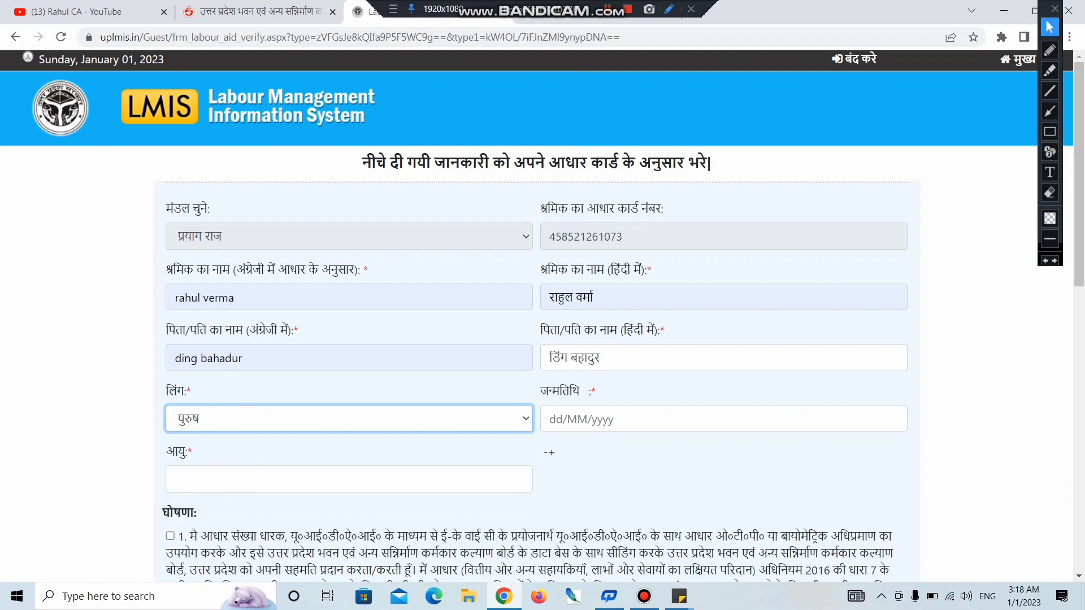
{"action": "left_click_drag", "start_coordinate": [540, 391], "coordinate": [591, 396]}
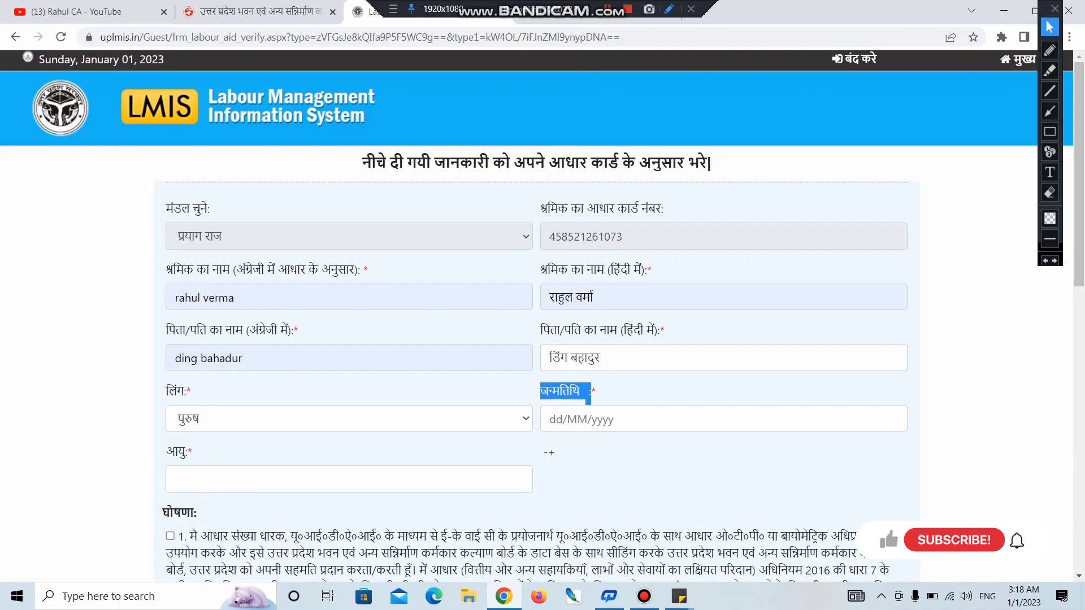
{"action": "left_click", "coordinate": [572, 418]}
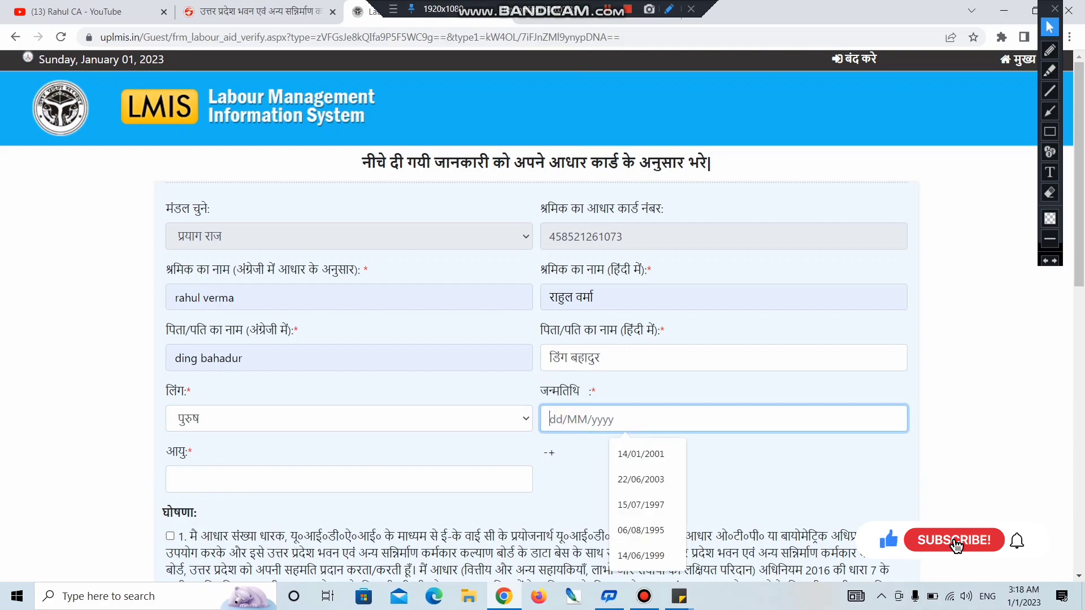
{"action": "type", "text": "15"}
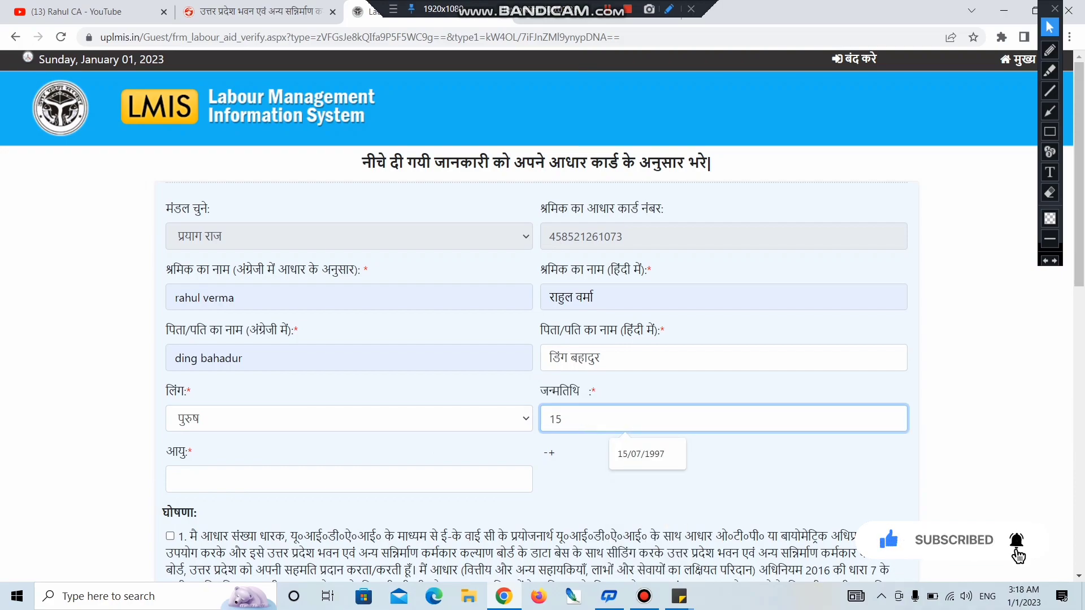
{"action": "key", "text": "Down"}
{"action": "key", "text": "Return"}
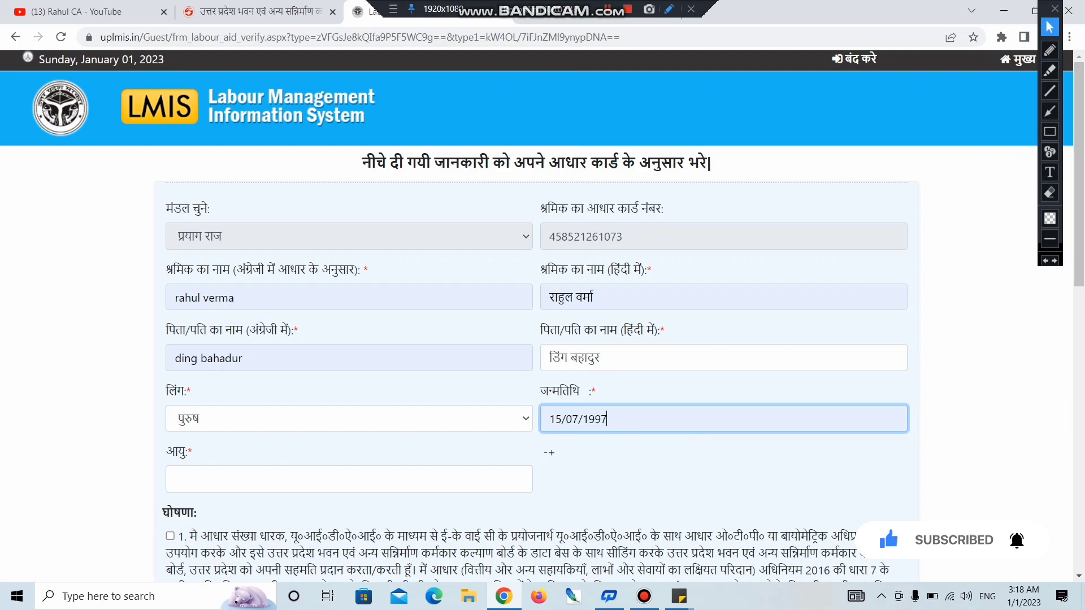
{"action": "left_click", "coordinate": [259, 482]}
{"action": "type", "text": "26"}
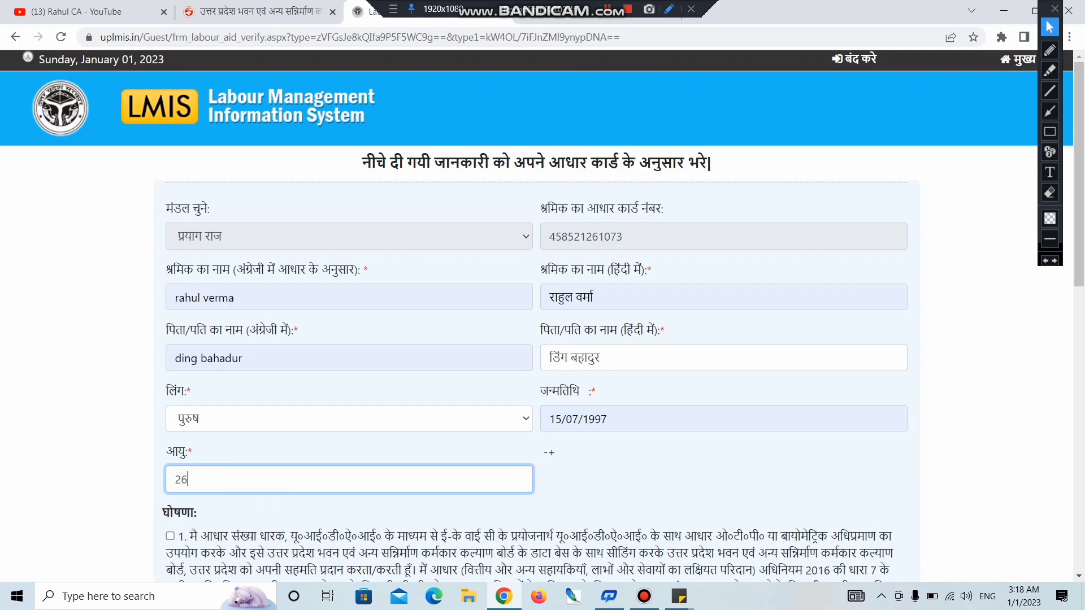
Step: Tick the Hindi and English Aadhaar consent declarations
{"action": "scroll", "coordinate": [543, 316], "scroll_direction": "down", "scroll_amount": 3}
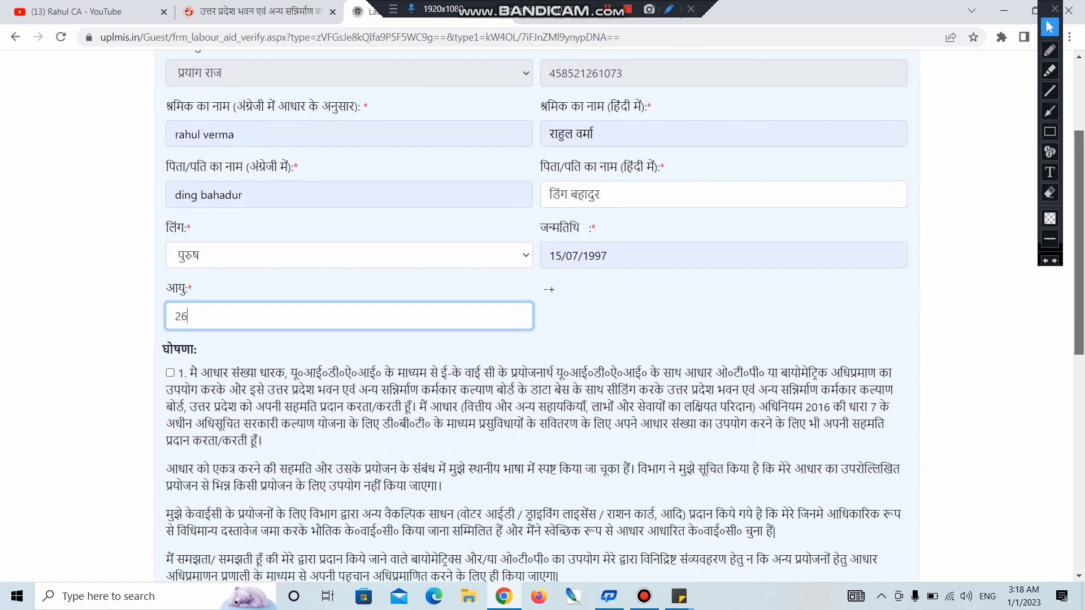
{"action": "triple_click", "coordinate": [150, 308]}
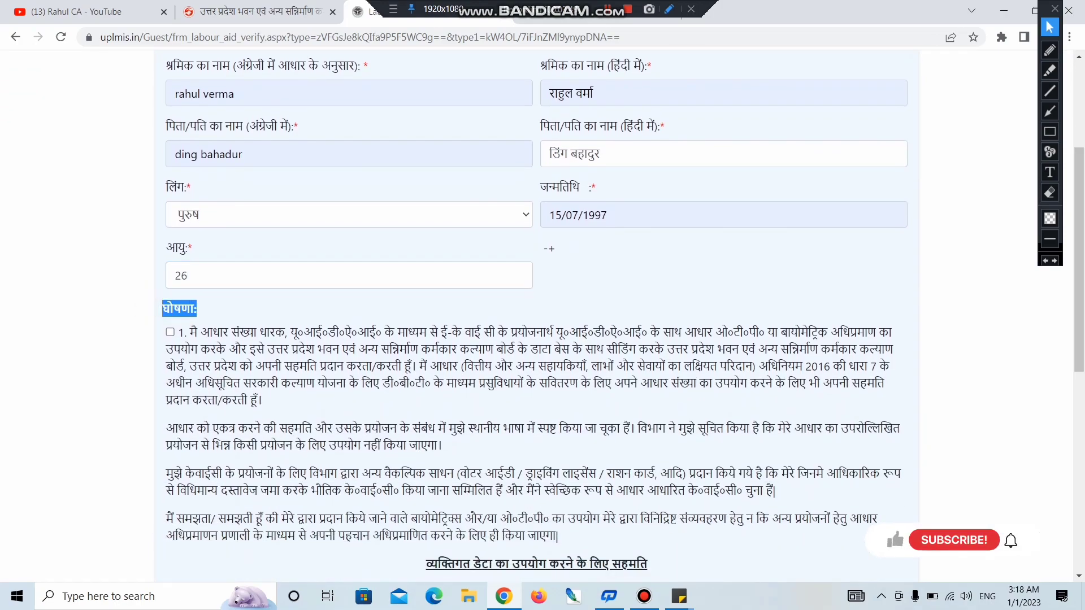
{"action": "left_click", "coordinate": [170, 333]}
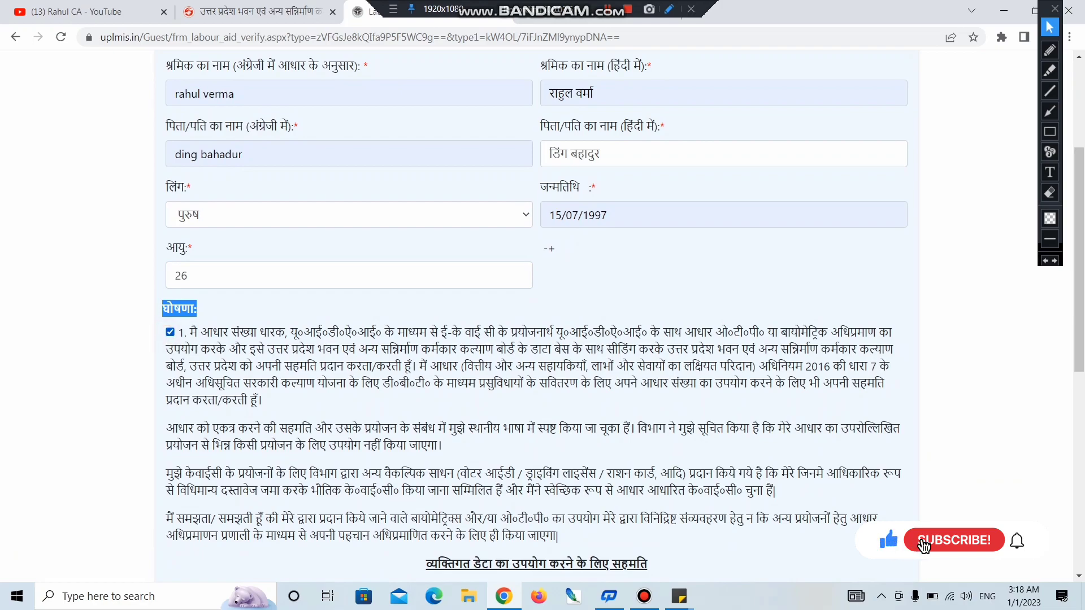
{"action": "scroll", "coordinate": [537, 316], "scroll_direction": "down", "scroll_amount": 5}
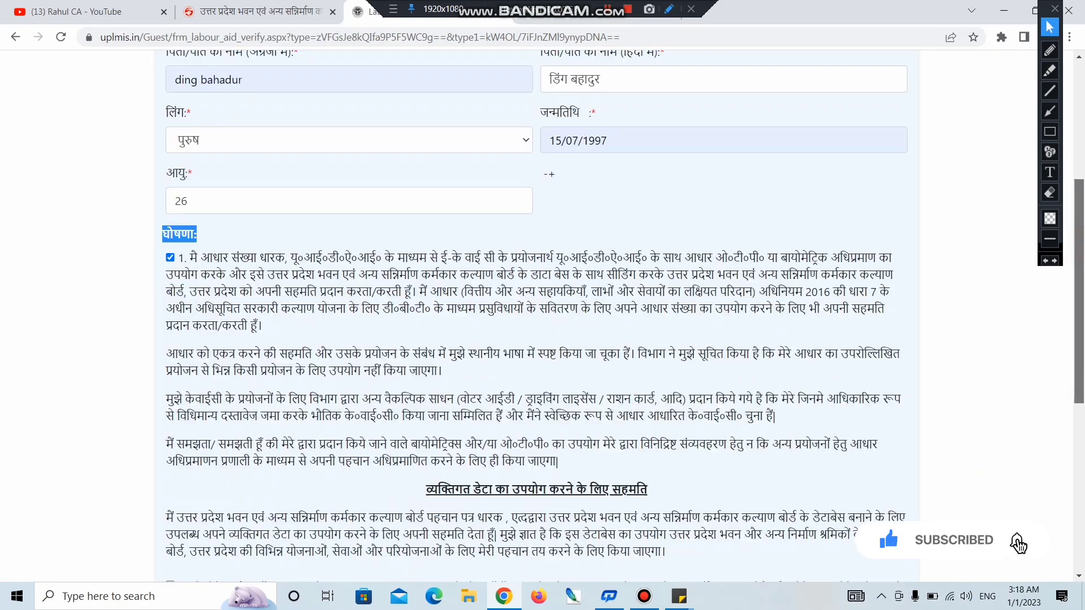
{"action": "scroll", "coordinate": [537, 317], "scroll_direction": "down", "scroll_amount": 2}
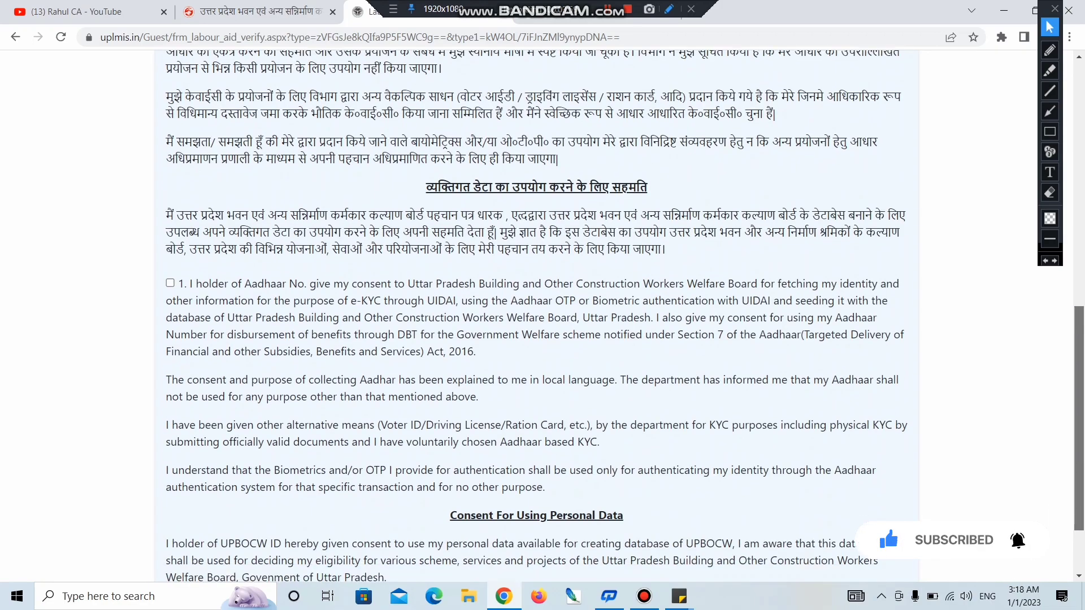
{"action": "left_click", "coordinate": [170, 284]}
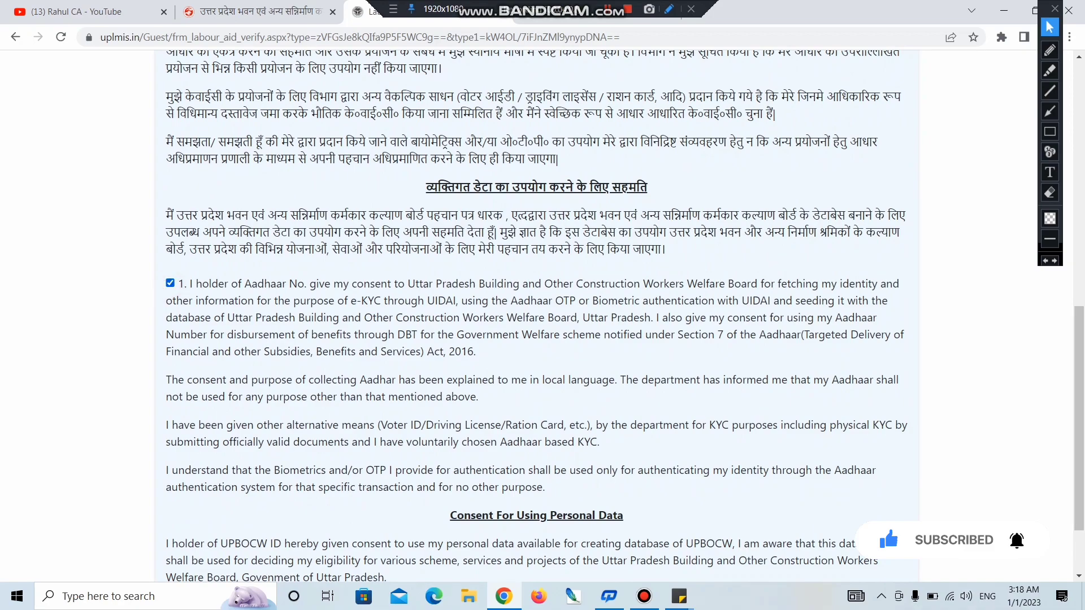
Step: Run Aadhaar verification and acknowledge the Aadhaar verified message
{"action": "scroll", "coordinate": [536, 316], "scroll_direction": "down", "scroll_amount": 2}
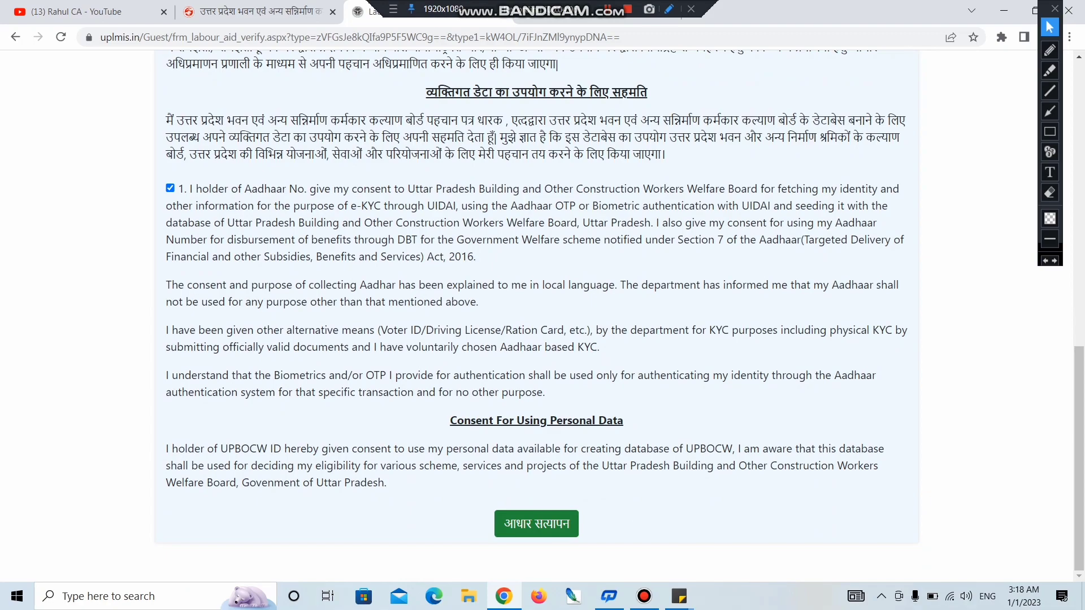
{"action": "left_click", "coordinate": [567, 524]}
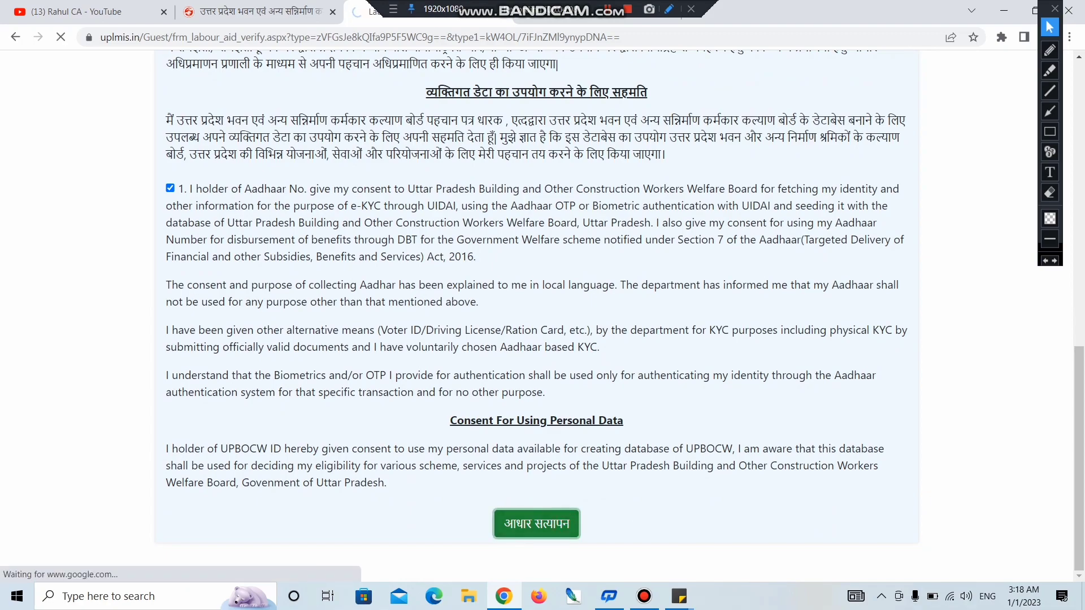
{"action": "left_click_drag", "start_coordinate": [395, 87], "coordinate": [517, 87]}
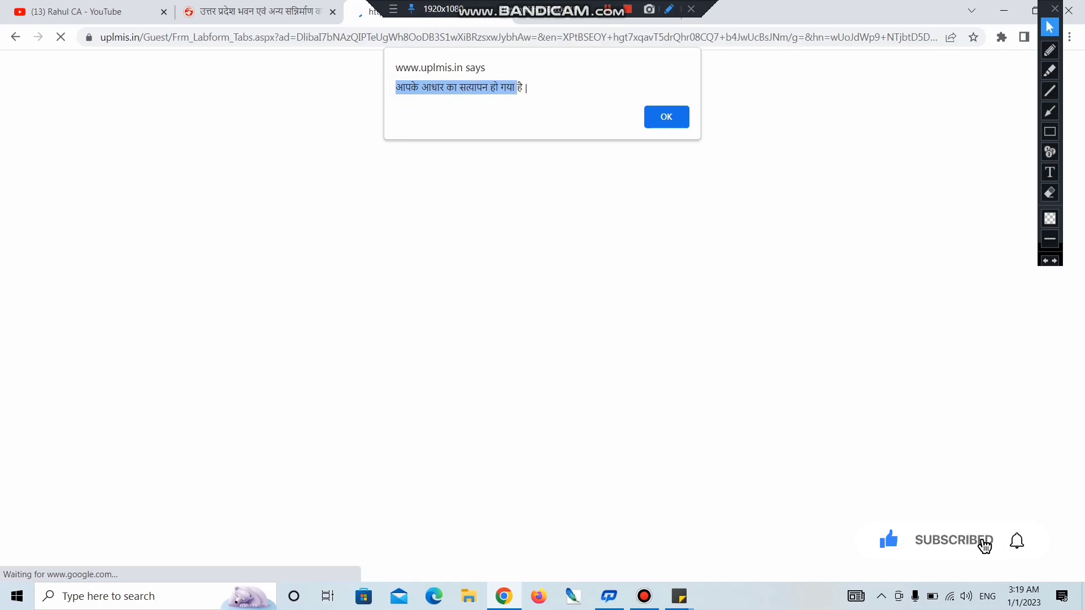
{"action": "left_click", "coordinate": [660, 117]}
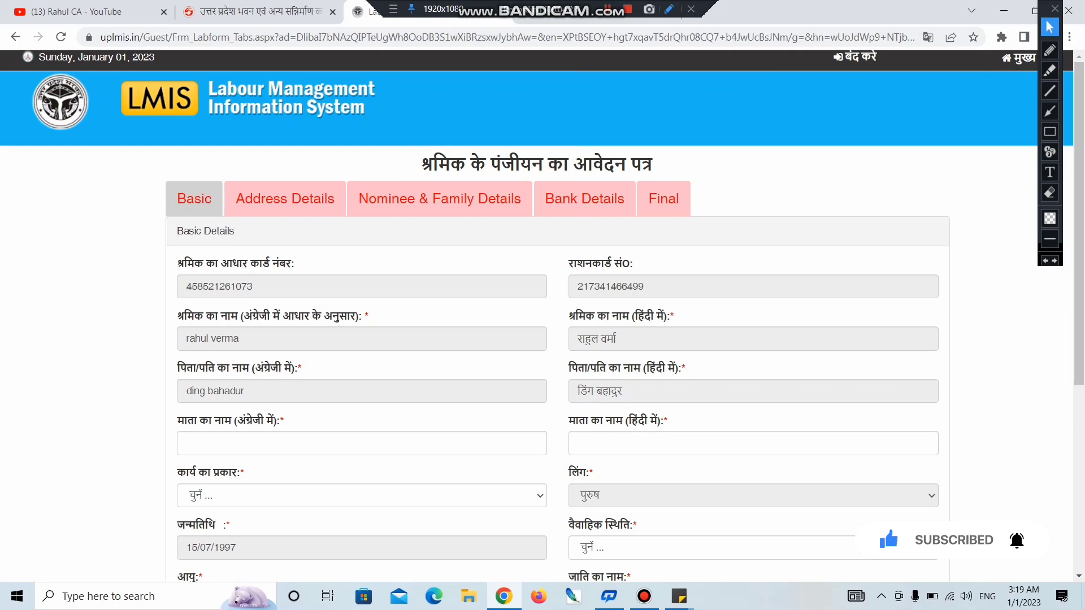
{"action": "left_click", "coordinate": [411, 154]}
Step: Point out the application form title, Aadhaar number and ration card number labels
{"action": "left_click_drag", "start_coordinate": [421, 164], "coordinate": [653, 164]}
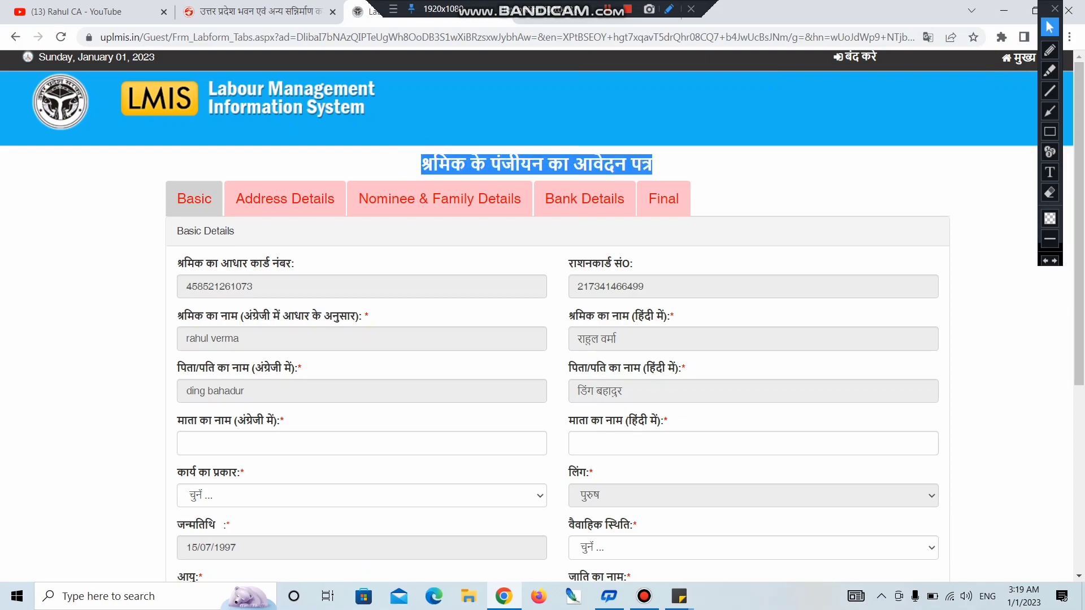
{"action": "scroll", "coordinate": [543, 317], "scroll_direction": "down", "scroll_amount": 2}
{"action": "left_click_drag", "start_coordinate": [177, 143], "coordinate": [234, 143]}
{"action": "left_click_drag", "start_coordinate": [177, 175], "coordinate": [208, 198]}
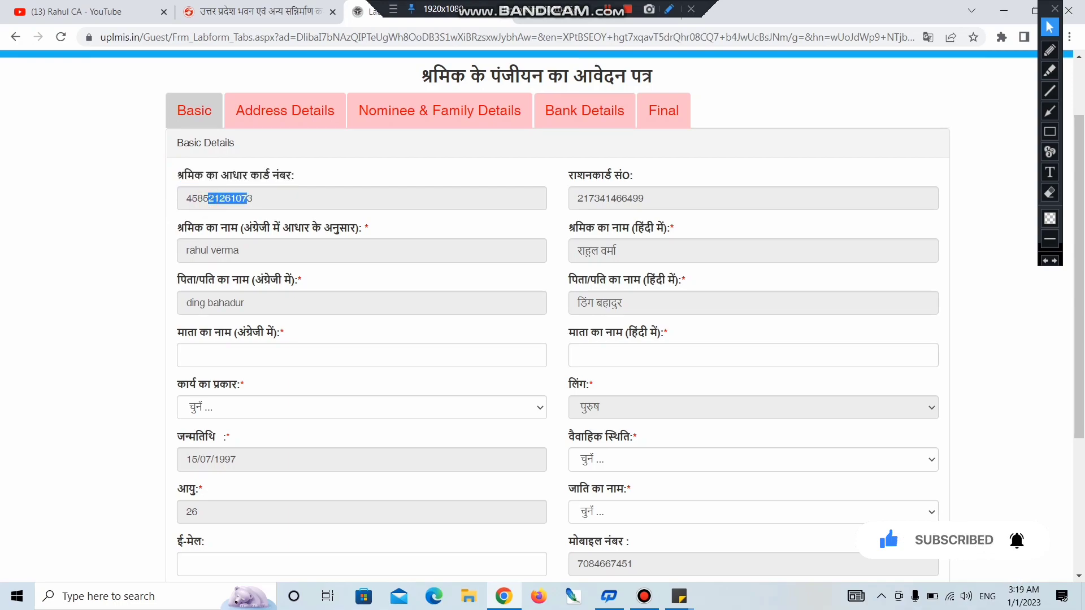
{"action": "left_click_drag", "start_coordinate": [565, 176], "coordinate": [633, 176]}
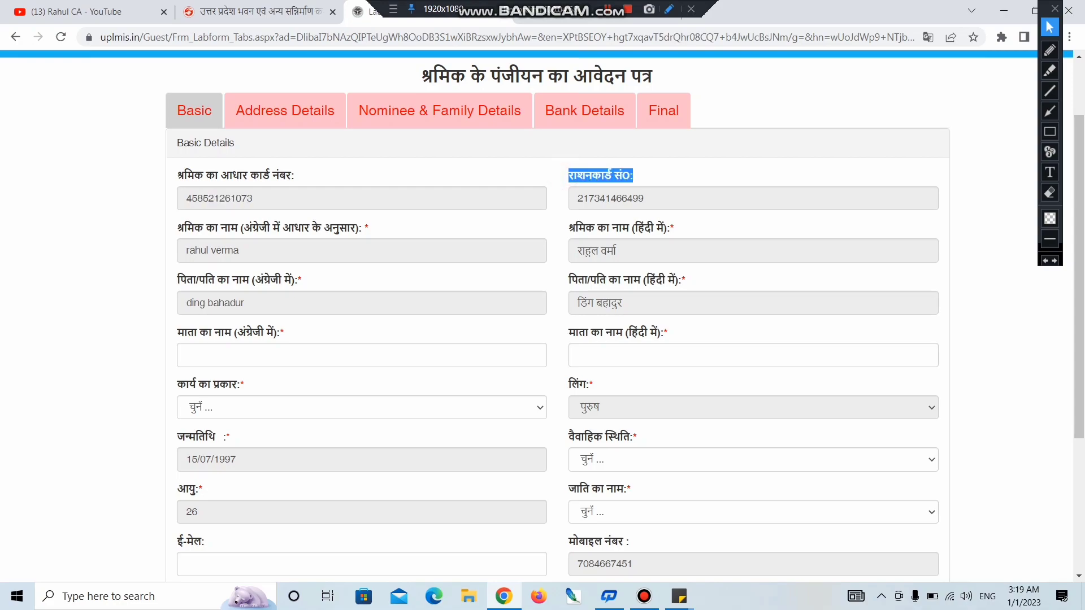
Step: Fill the mother's name in English and Hindi from saved suggestions, then show the work type list
{"action": "left_click", "coordinate": [281, 351]}
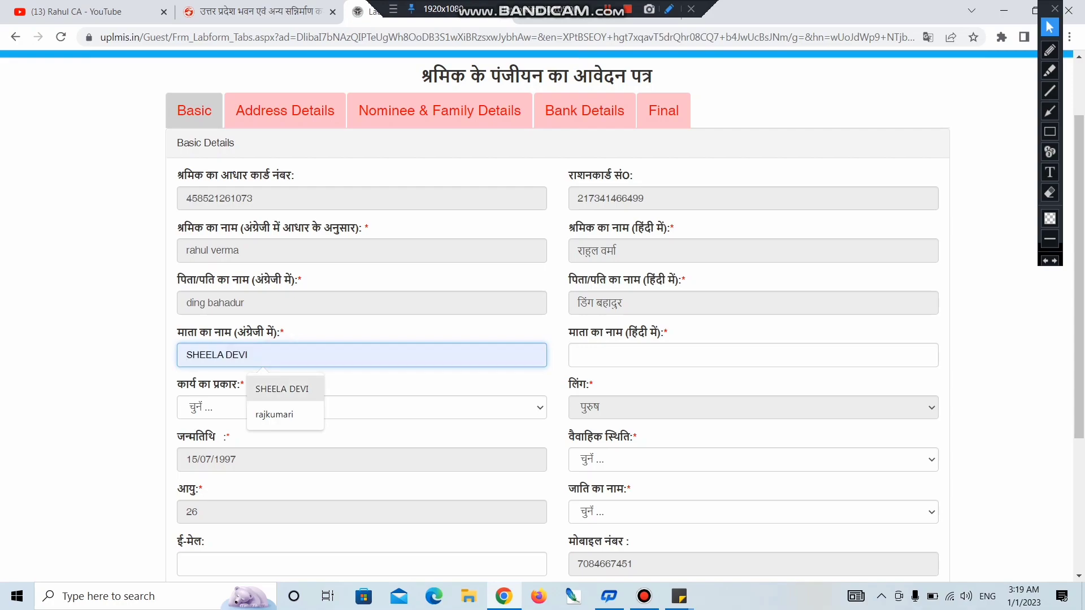
{"action": "left_click", "coordinate": [281, 411]}
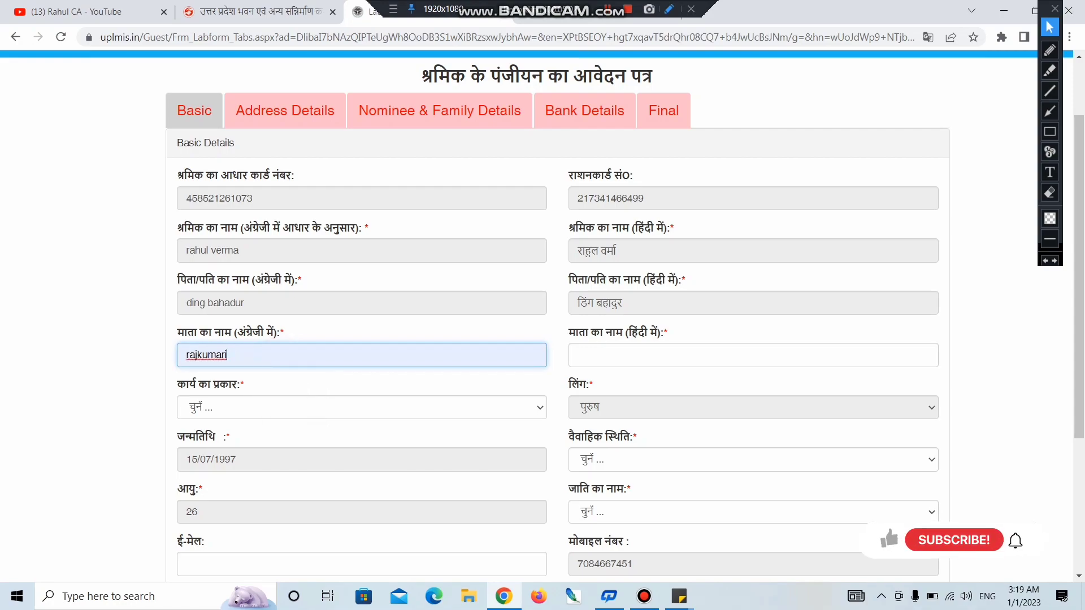
{"action": "left_click_drag", "start_coordinate": [567, 332], "coordinate": [658, 332]}
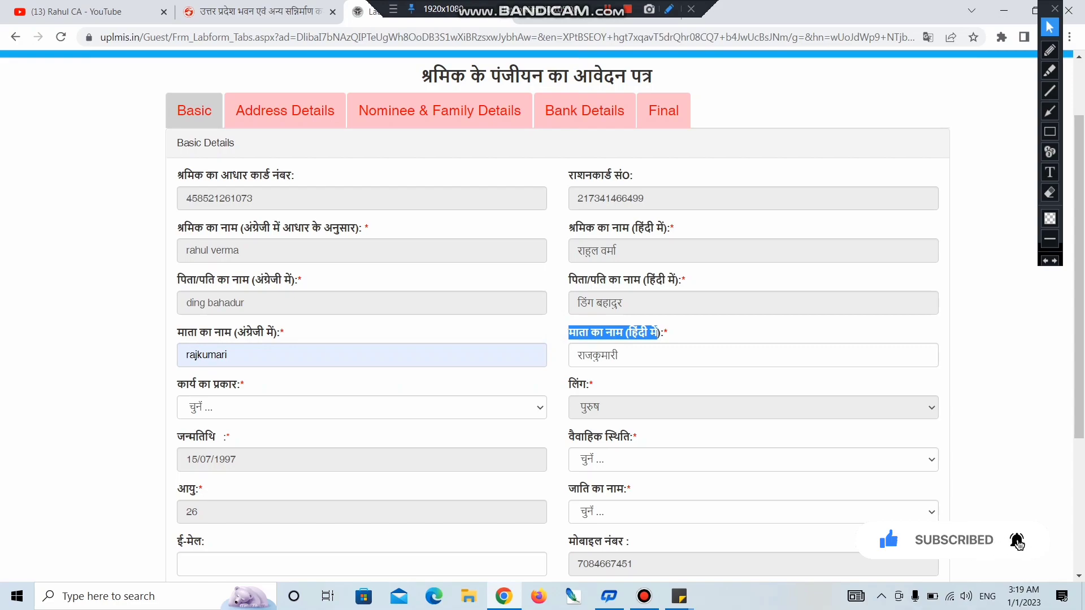
{"action": "left_click", "coordinate": [235, 402]}
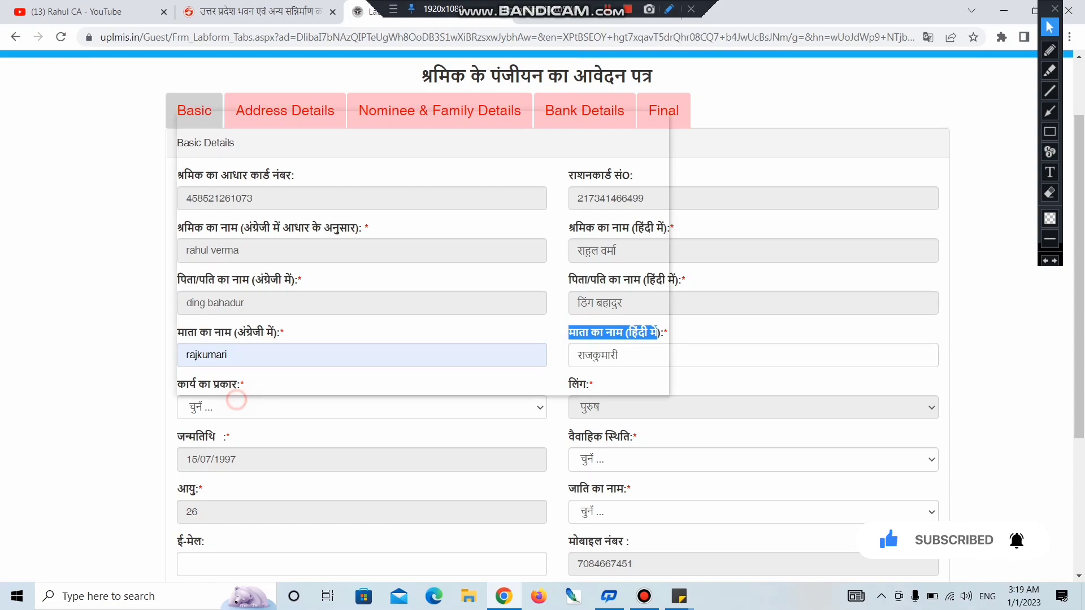
{"action": "scroll", "coordinate": [238, 254], "scroll_direction": "down", "scroll_amount": 3}
{"action": "scroll", "coordinate": [423, 254], "scroll_direction": "down", "scroll_amount": 3}
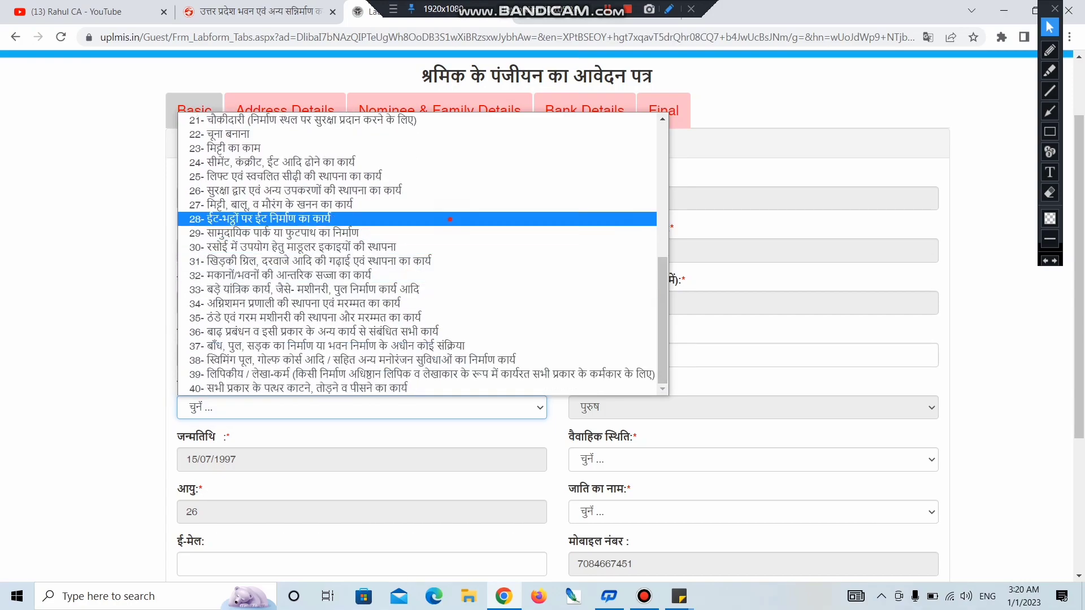
Step: Choose work type 28 (brick making at kilns) and set marital status to अविवाहित
{"action": "left_click", "coordinate": [450, 219]}
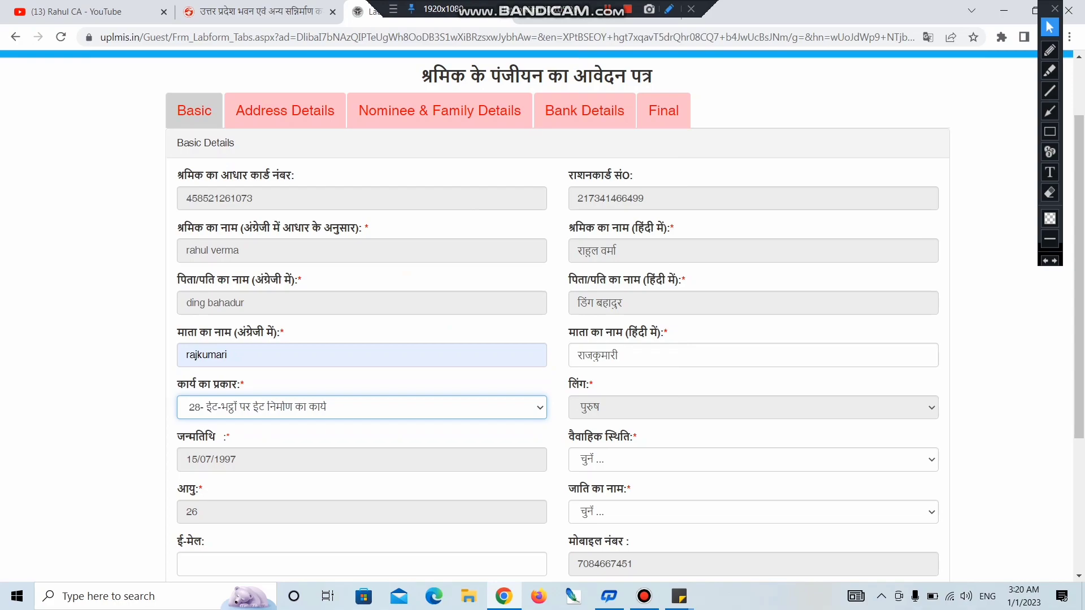
{"action": "double_click", "coordinate": [580, 384]}
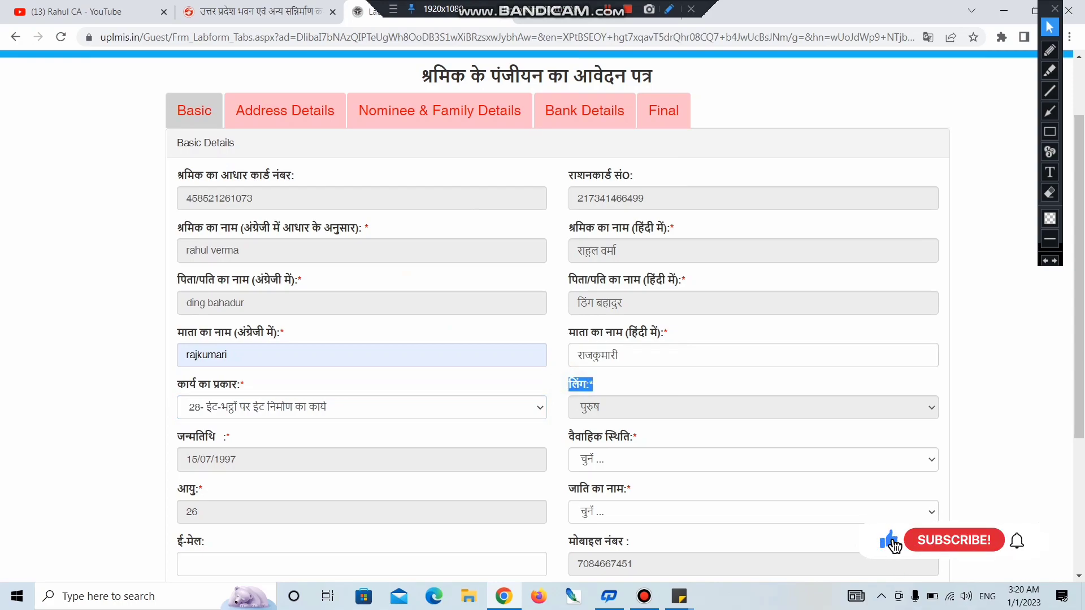
{"action": "left_click", "coordinate": [185, 428]}
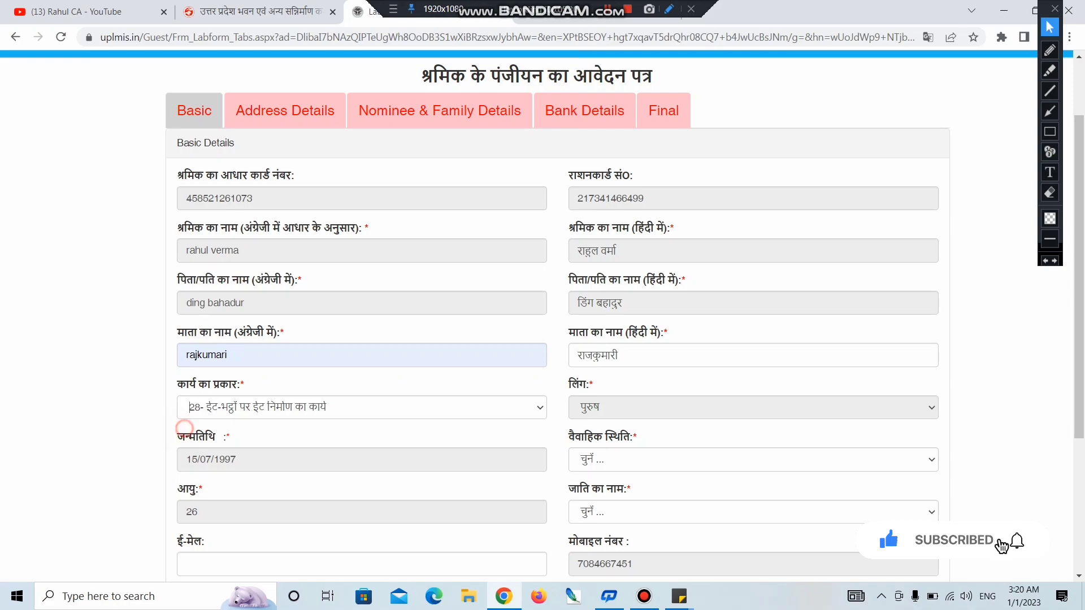
{"action": "left_click_drag", "start_coordinate": [569, 439], "coordinate": [637, 438]}
{"action": "left_click", "coordinate": [626, 456]}
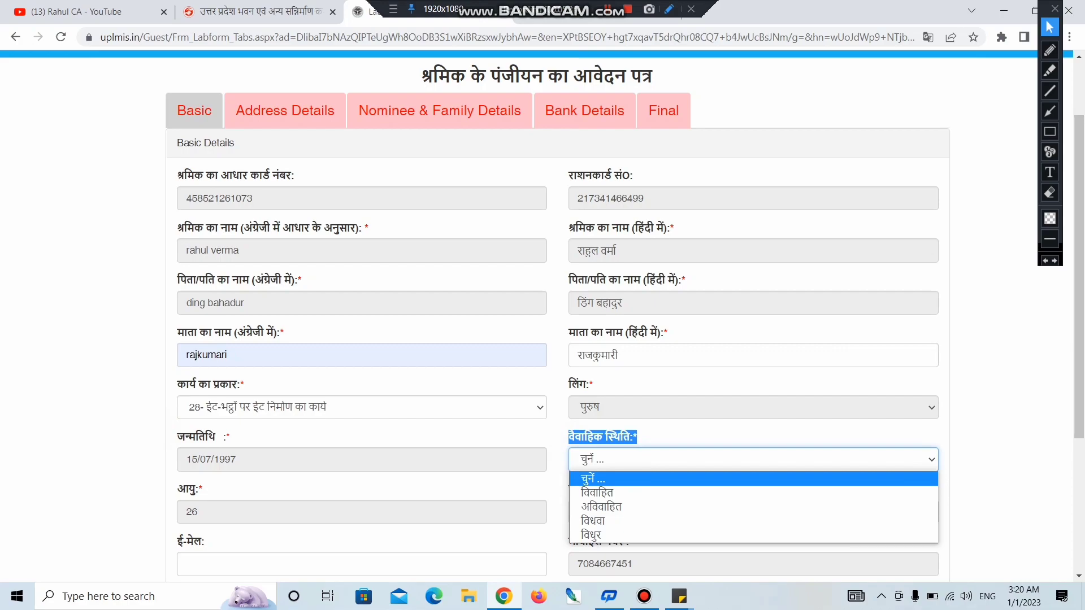
{"action": "key", "text": "Down"}
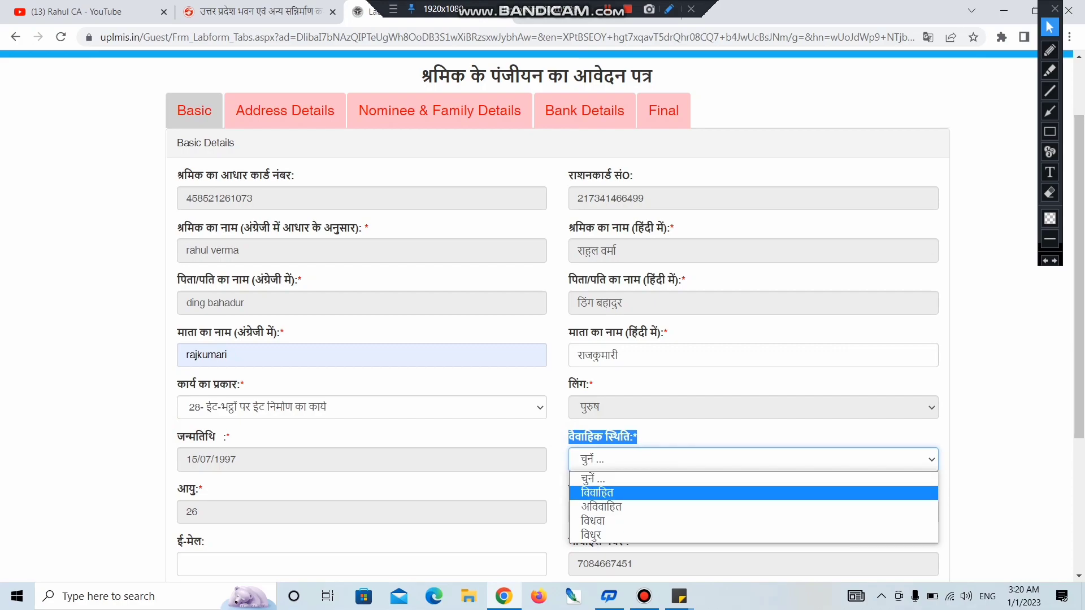
{"action": "key", "text": "Down"}
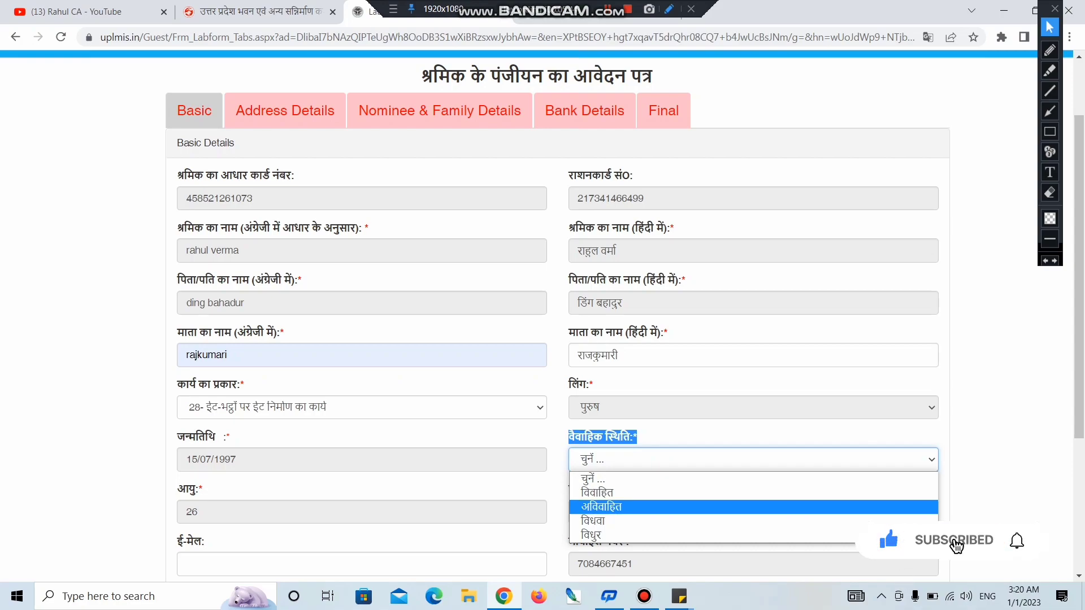
{"action": "key", "text": "Down"}
{"action": "key", "text": "Return"}
Step: Set the caste category to अन्य पिछड़ा वर्ग
{"action": "left_click_drag", "start_coordinate": [157, 492], "coordinate": [199, 489]}
{"action": "left_click", "coordinate": [218, 514]}
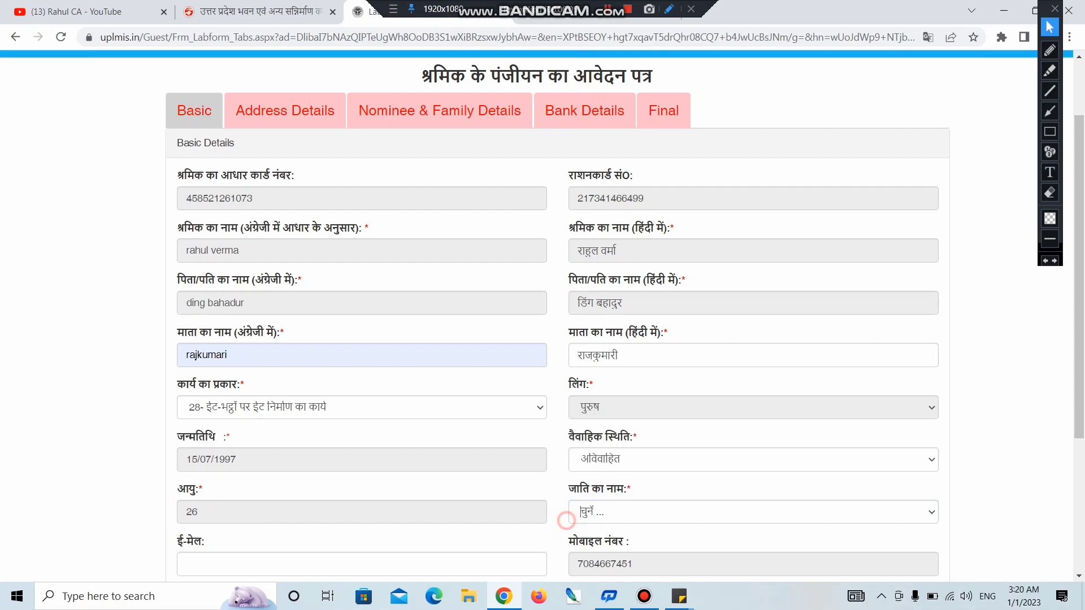
{"action": "left_click_drag", "start_coordinate": [565, 489], "coordinate": [631, 489]}
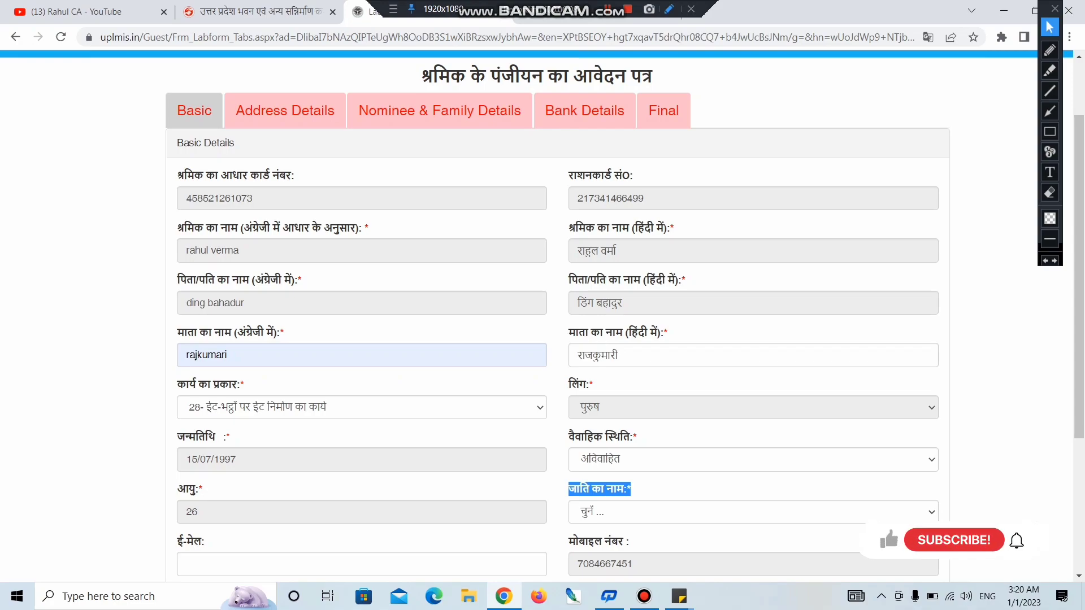
{"action": "left_click", "coordinate": [751, 512]}
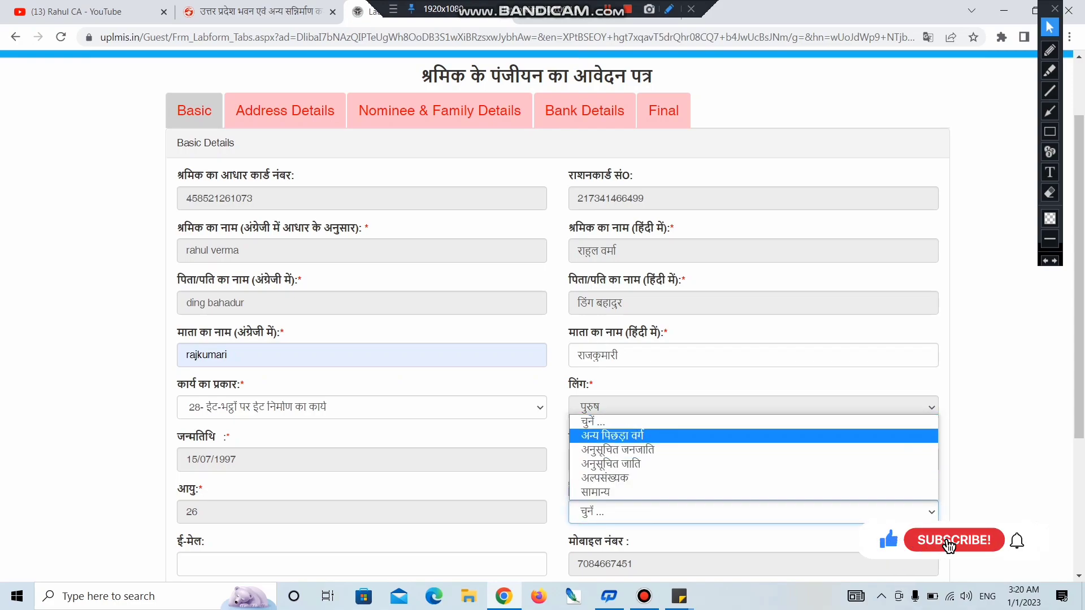
{"action": "left_click", "coordinate": [645, 435]}
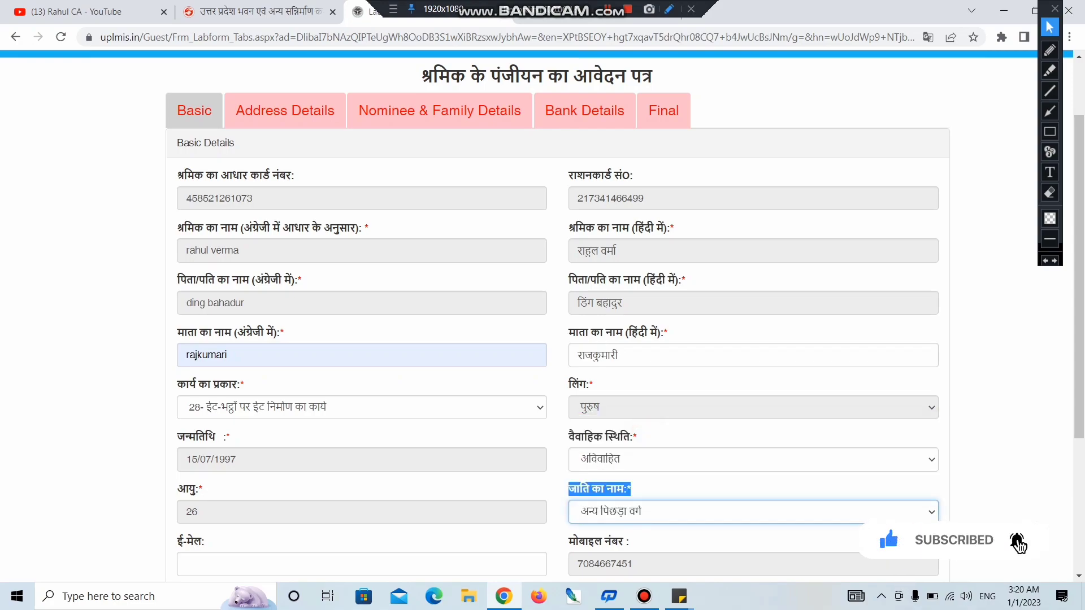
{"action": "scroll", "coordinate": [166, 325], "scroll_direction": "down", "scroll_amount": 4}
Step: Go through the email, employer mobile and employer name fields, leaving them empty
{"action": "double_click", "coordinate": [166, 325]}
{"action": "left_click", "coordinate": [220, 347]}
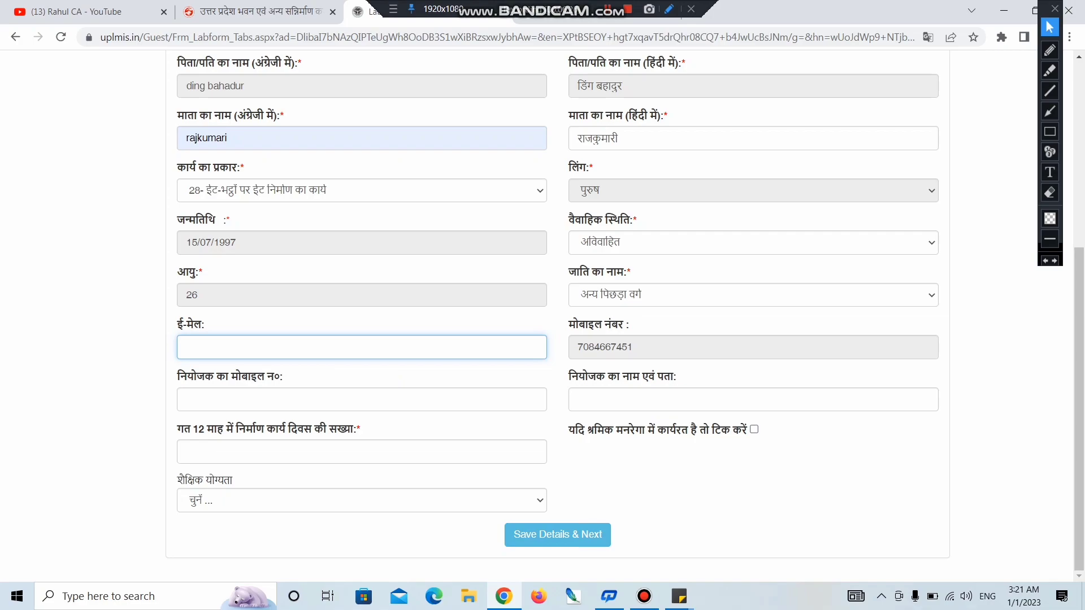
{"action": "double_click", "coordinate": [169, 376]}
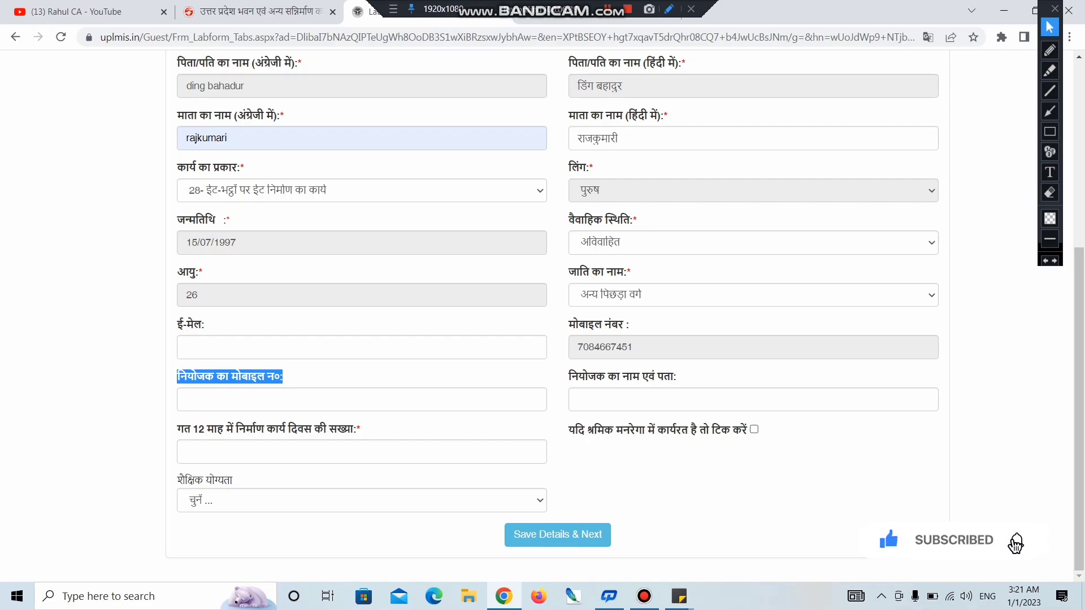
{"action": "left_click", "coordinate": [407, 396]}
{"action": "left_click_drag", "start_coordinate": [569, 375], "coordinate": [677, 377]}
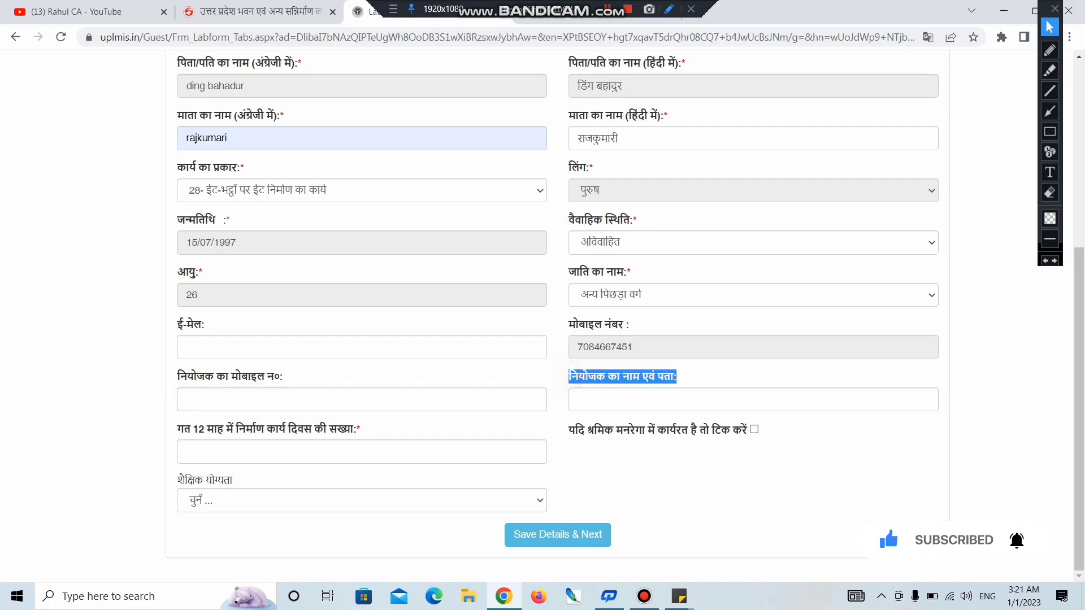
{"action": "left_click", "coordinate": [665, 399]}
{"action": "left_click", "coordinate": [647, 485]}
Step: Enter 95 work days, choose education कक्षा 12, and save the basic details
{"action": "left_click_drag", "start_coordinate": [176, 430], "coordinate": [353, 429]}
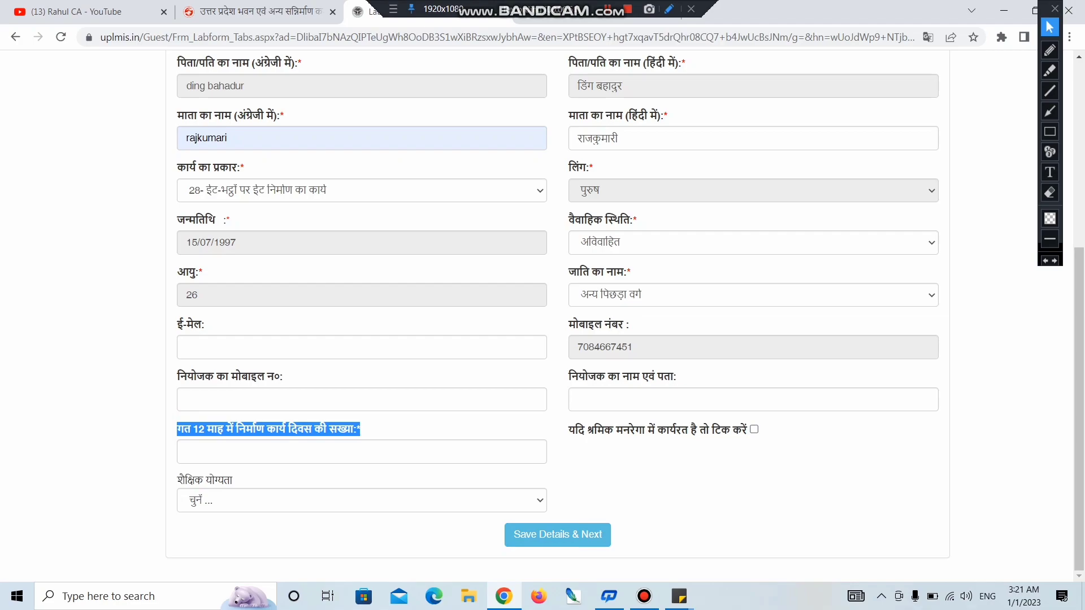
{"action": "left_click", "coordinate": [260, 455]}
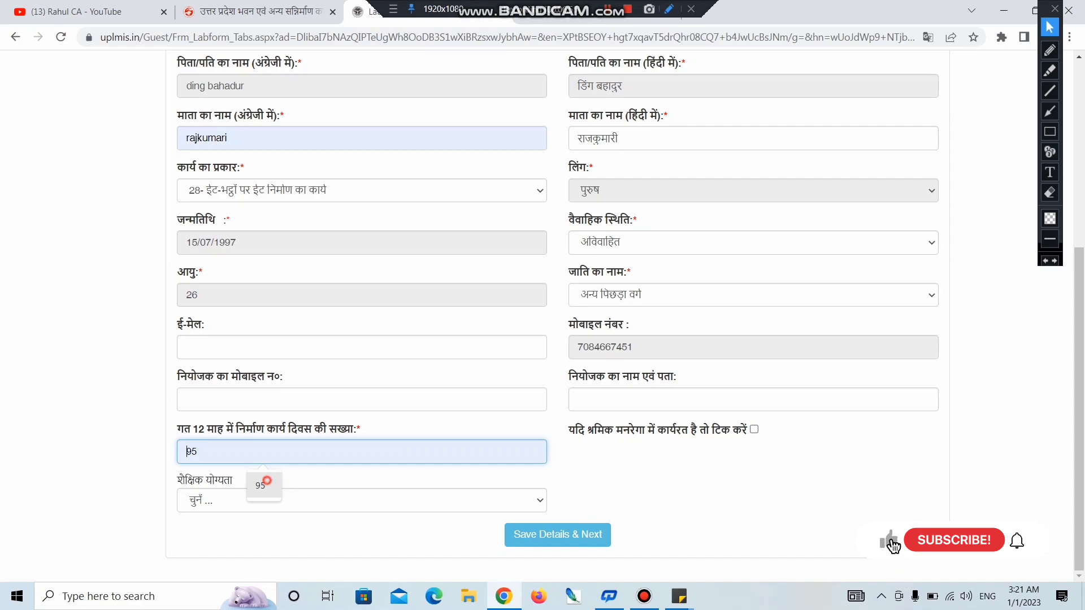
{"action": "left_click", "coordinate": [260, 485]}
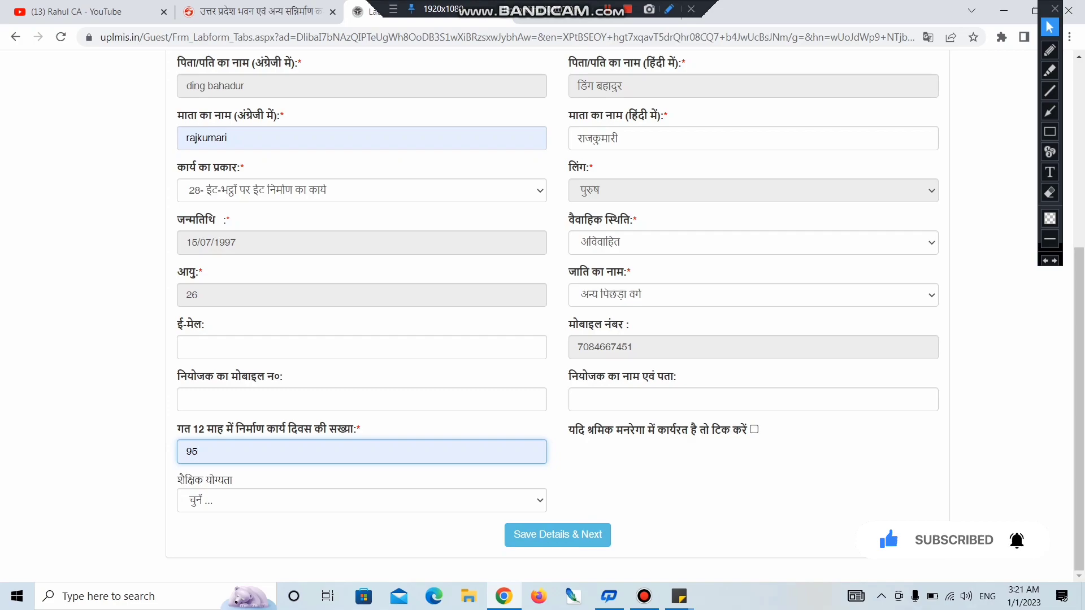
{"action": "left_click_drag", "start_coordinate": [169, 479], "coordinate": [233, 480]}
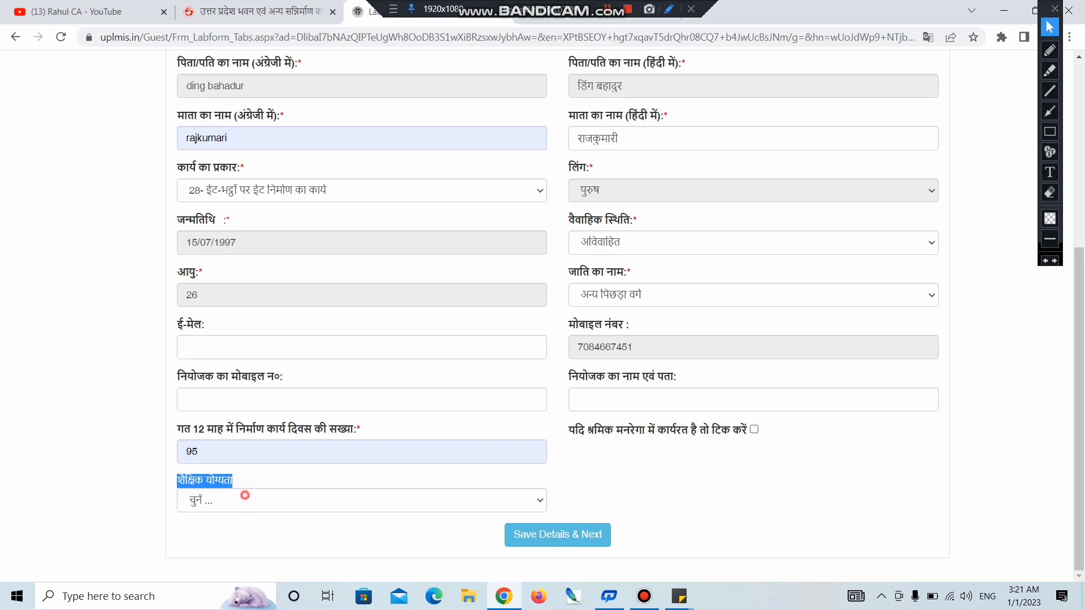
{"action": "left_click", "coordinate": [245, 495]}
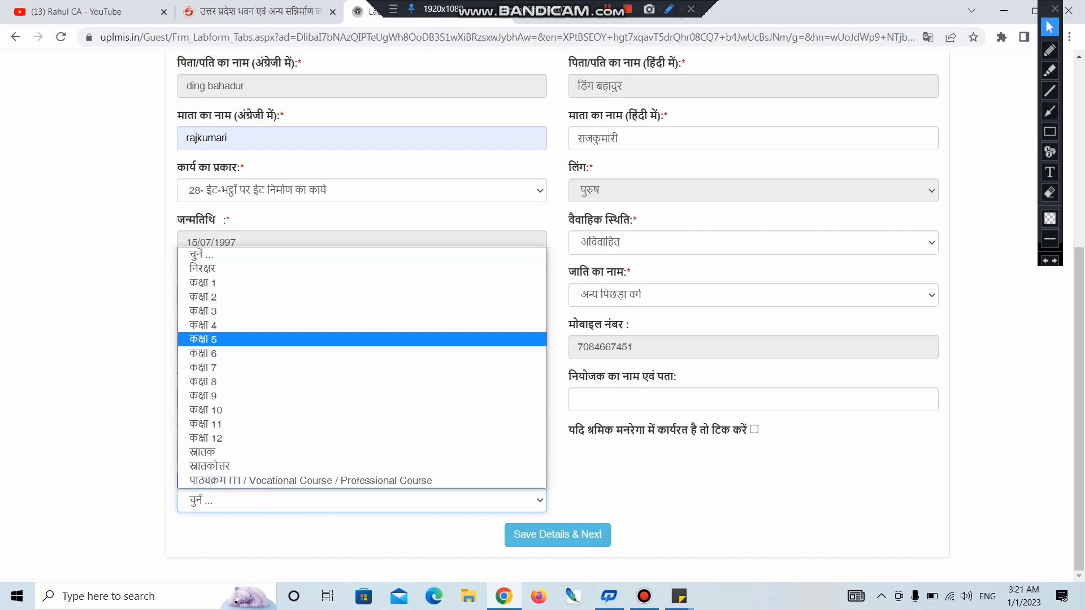
{"action": "left_click", "coordinate": [226, 438]}
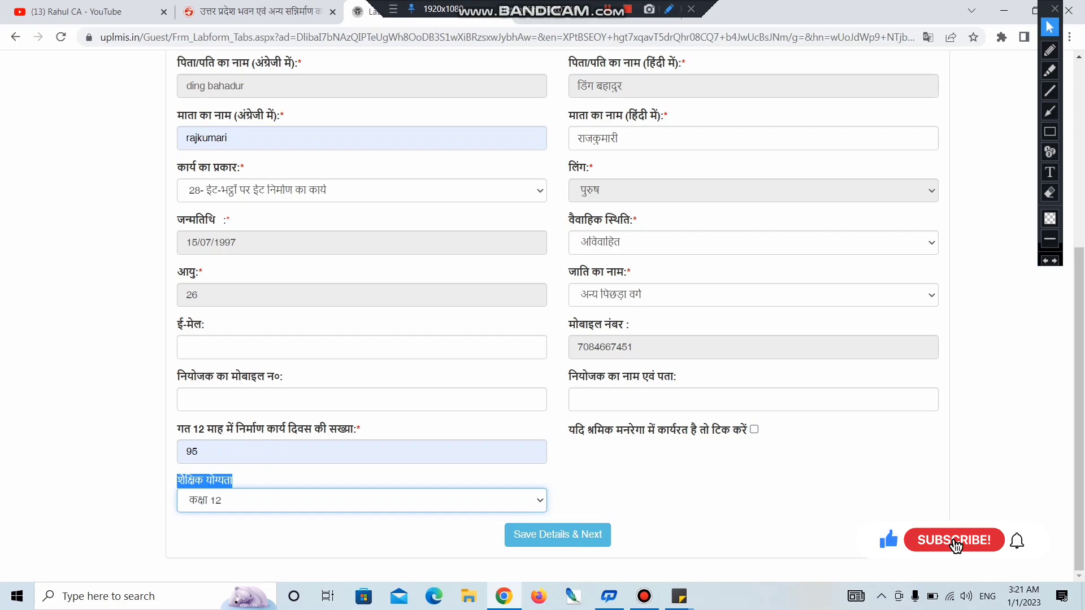
{"action": "left_click", "coordinate": [558, 534]}
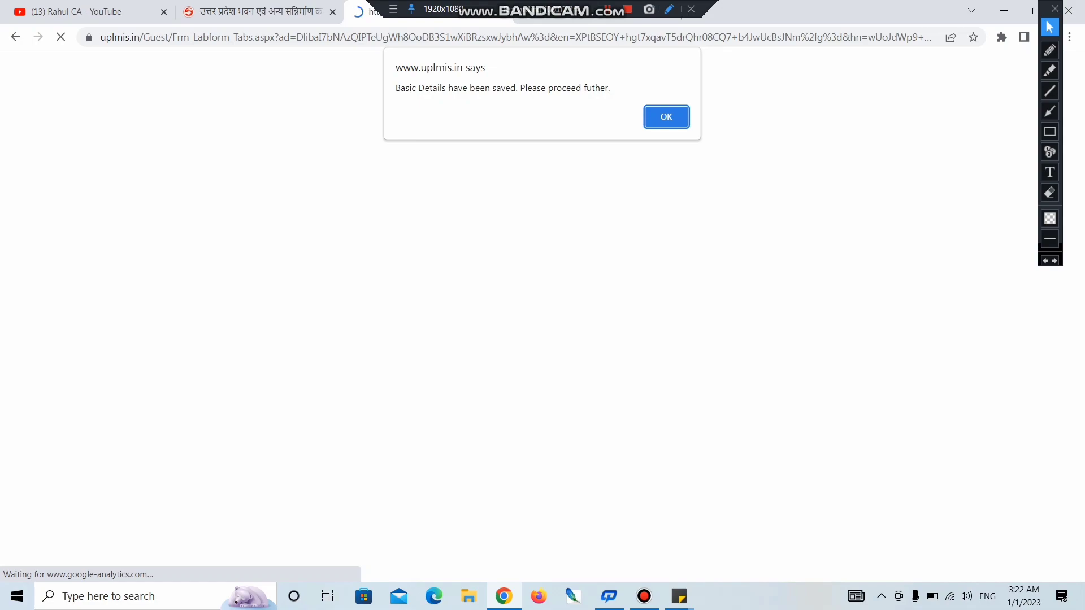
Step: Dismiss the saved message and set the correspondence address tehsil to पट्टी
{"action": "key", "text": "Return"}
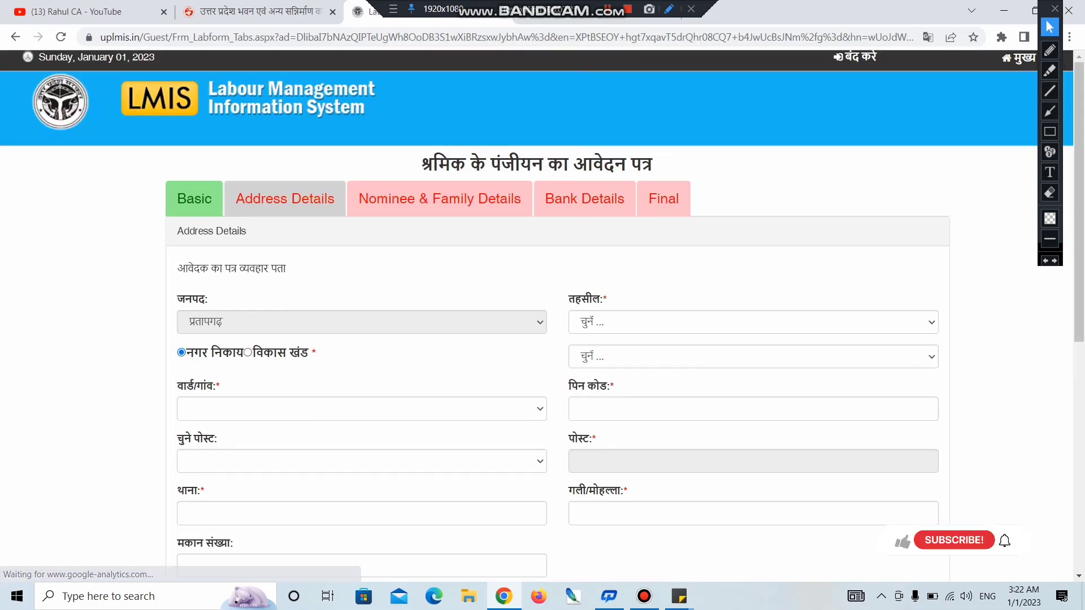
{"action": "left_click_drag", "start_coordinate": [177, 231], "coordinate": [246, 231]}
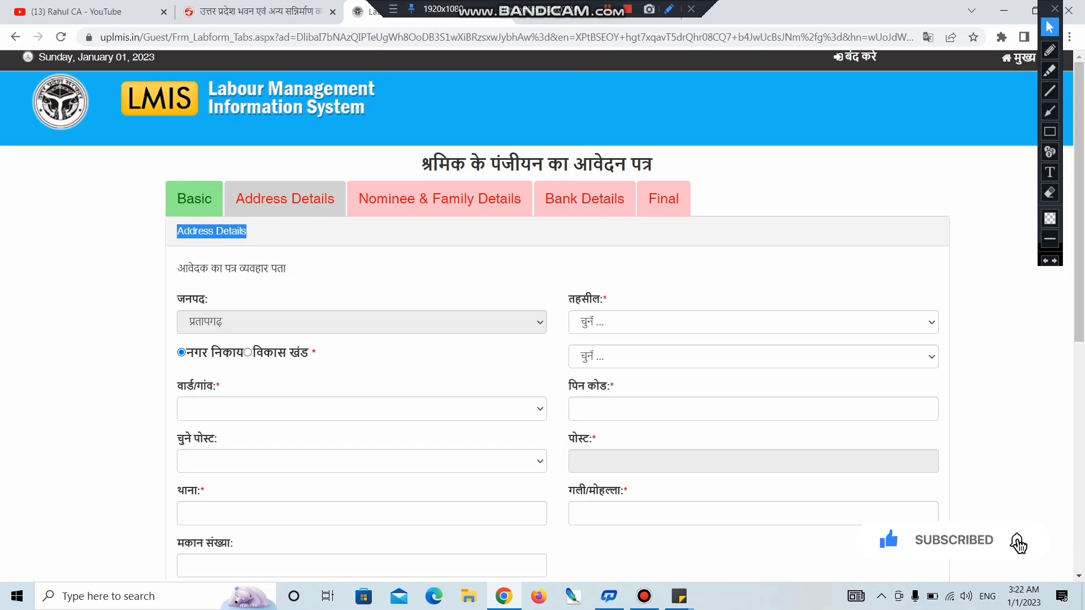
{"action": "left_click_drag", "start_coordinate": [177, 268], "coordinate": [286, 268]}
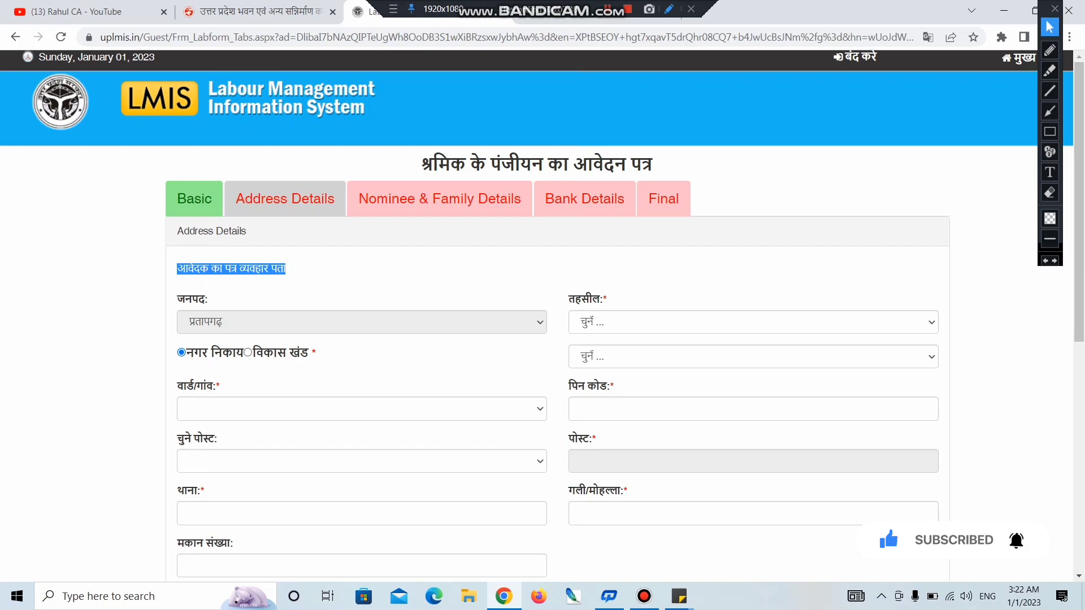
{"action": "left_click_drag", "start_coordinate": [208, 299], "coordinate": [176, 299]}
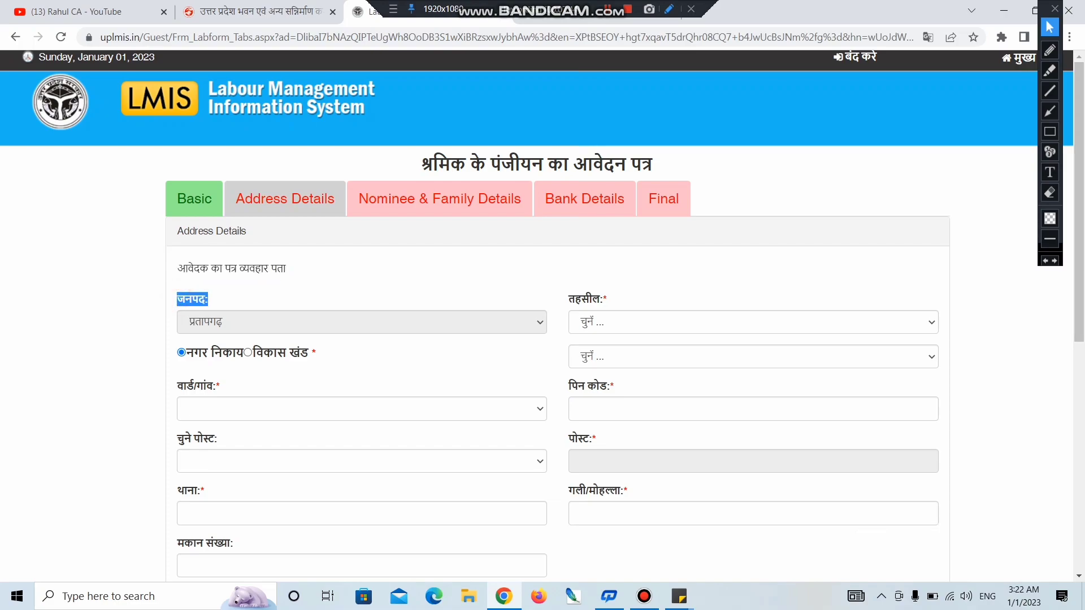
{"action": "left_click", "coordinate": [602, 322]}
{"action": "left_click", "coordinate": [603, 366]}
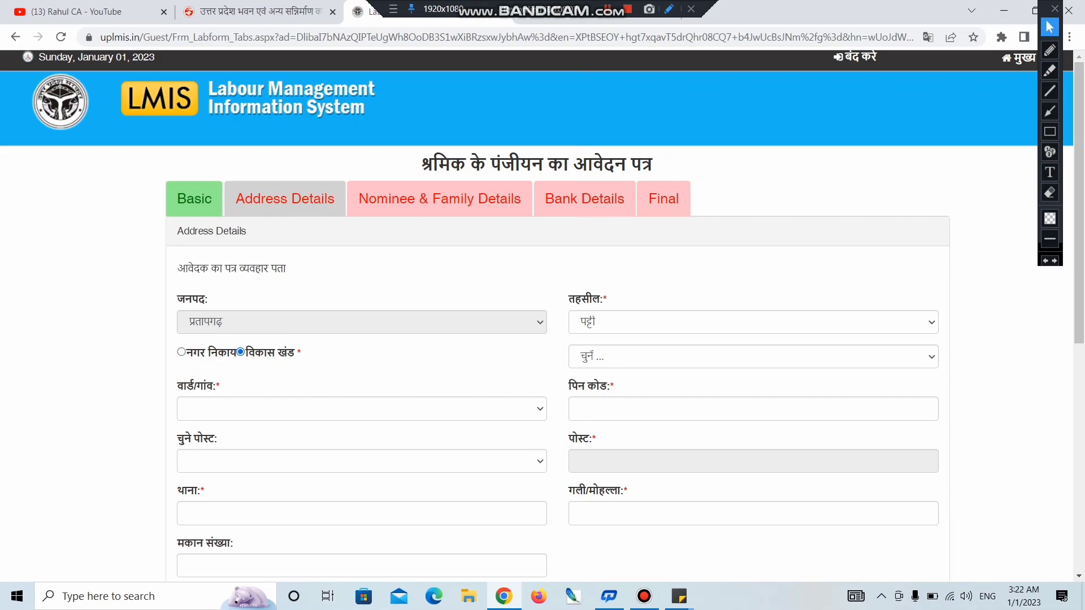
{"action": "left_click", "coordinate": [673, 357]}
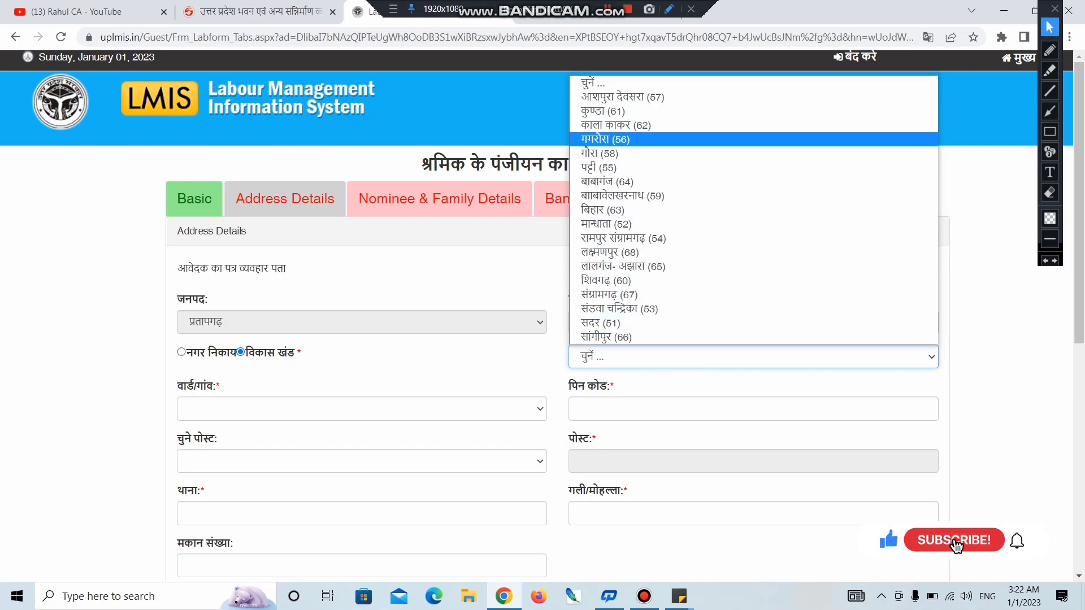
{"action": "key", "text": "Return"}
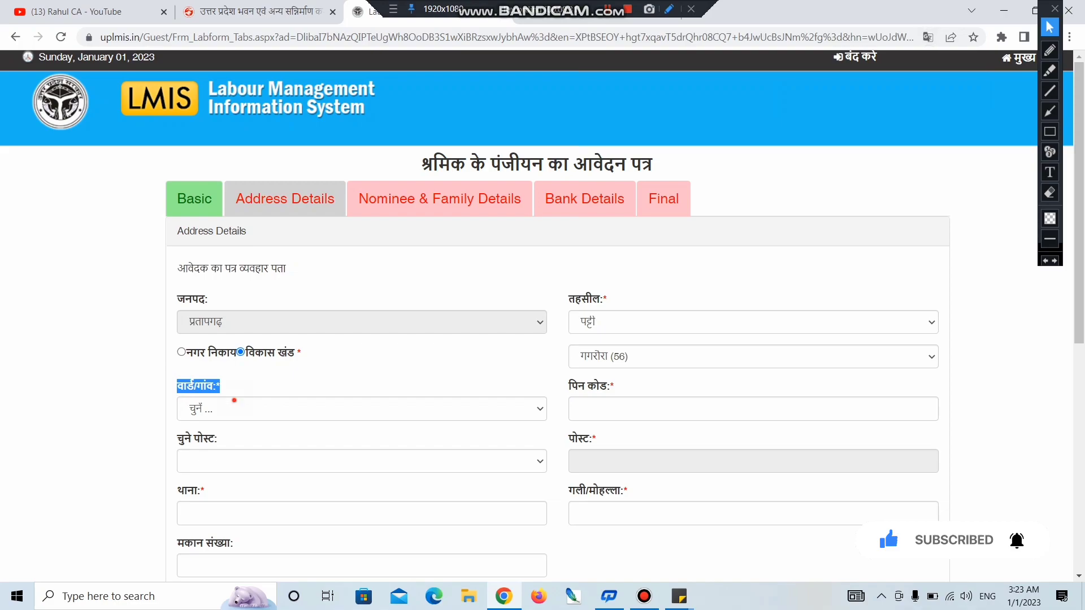
{"action": "left_click", "coordinate": [234, 408]}
{"action": "left_click", "coordinate": [203, 162]}
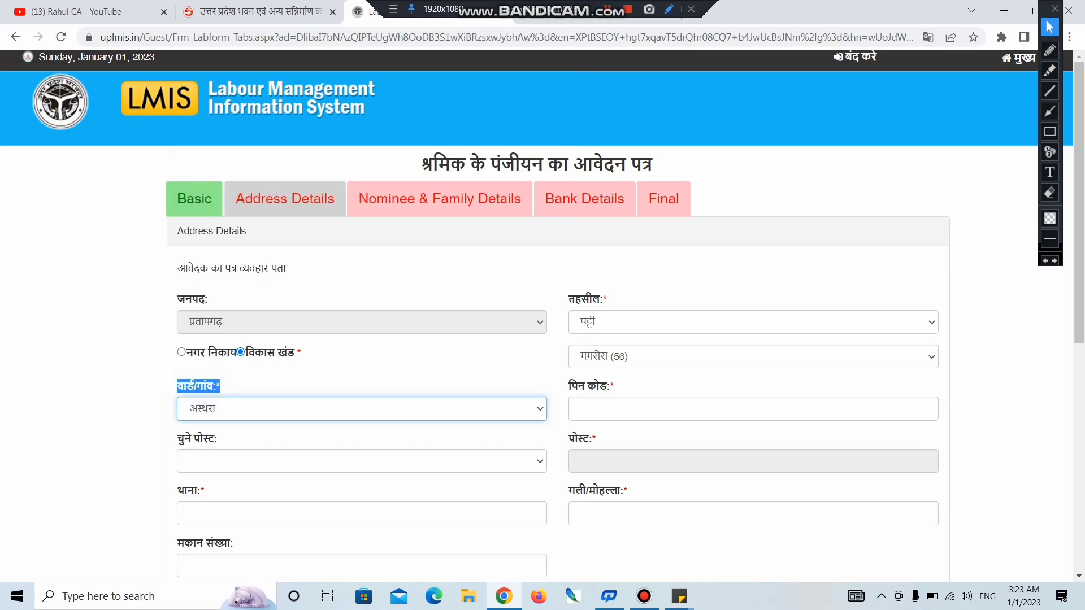
{"action": "left_click", "coordinate": [621, 409]}
{"action": "type", "text": "230405"}
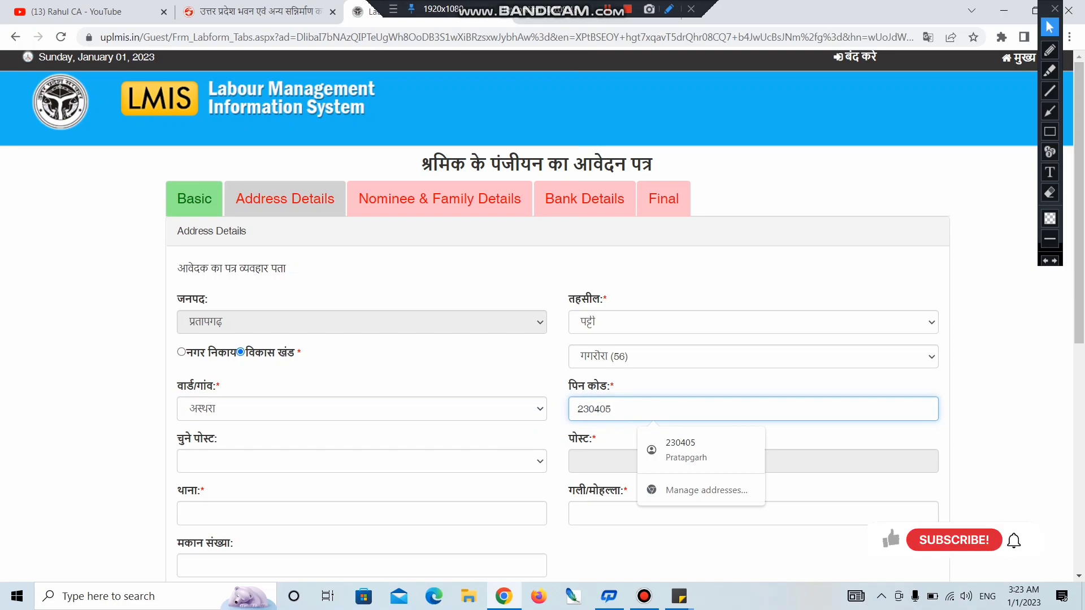
{"action": "key", "text": "Tab"}
{"action": "left_click", "coordinate": [243, 461]}
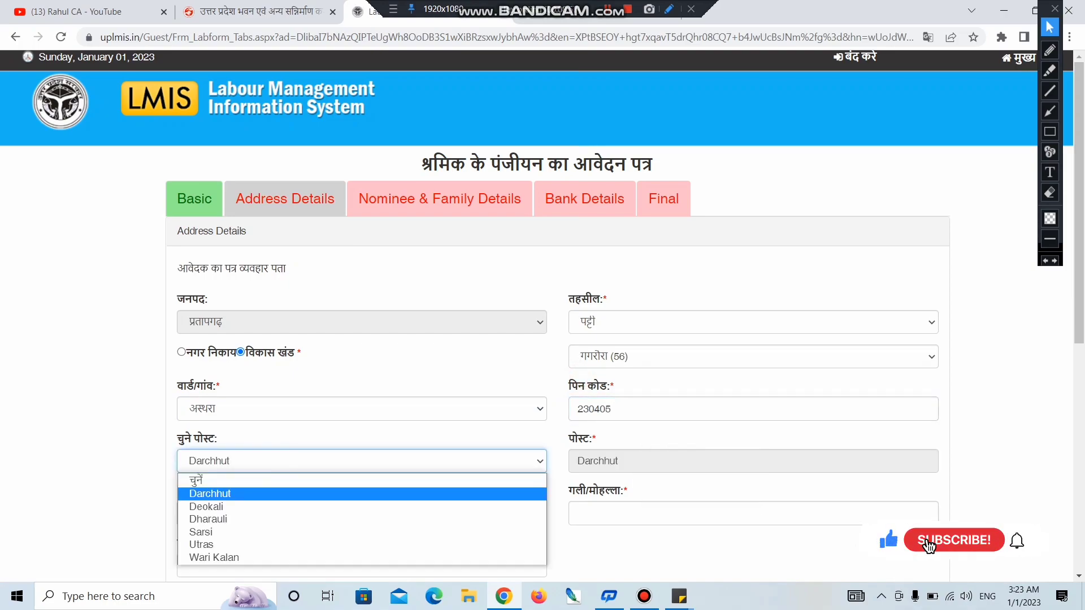
{"action": "left_click", "coordinate": [243, 494]}
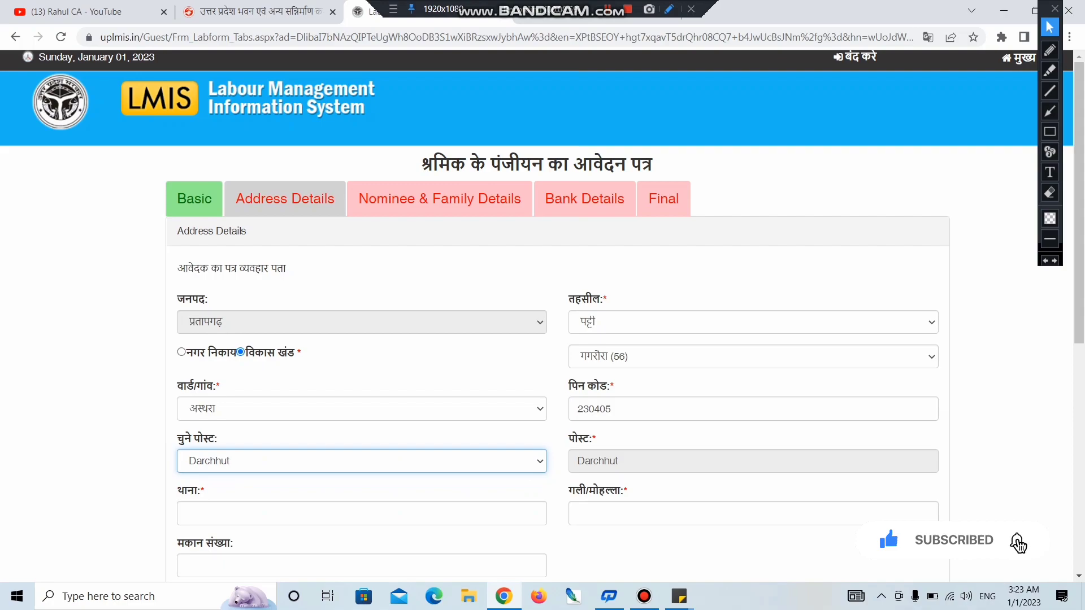
{"action": "scroll", "coordinate": [542, 316], "scroll_direction": "down", "scroll_amount": 3}
{"action": "scroll", "coordinate": [542, 316], "scroll_direction": "down", "scroll_amount": 1}
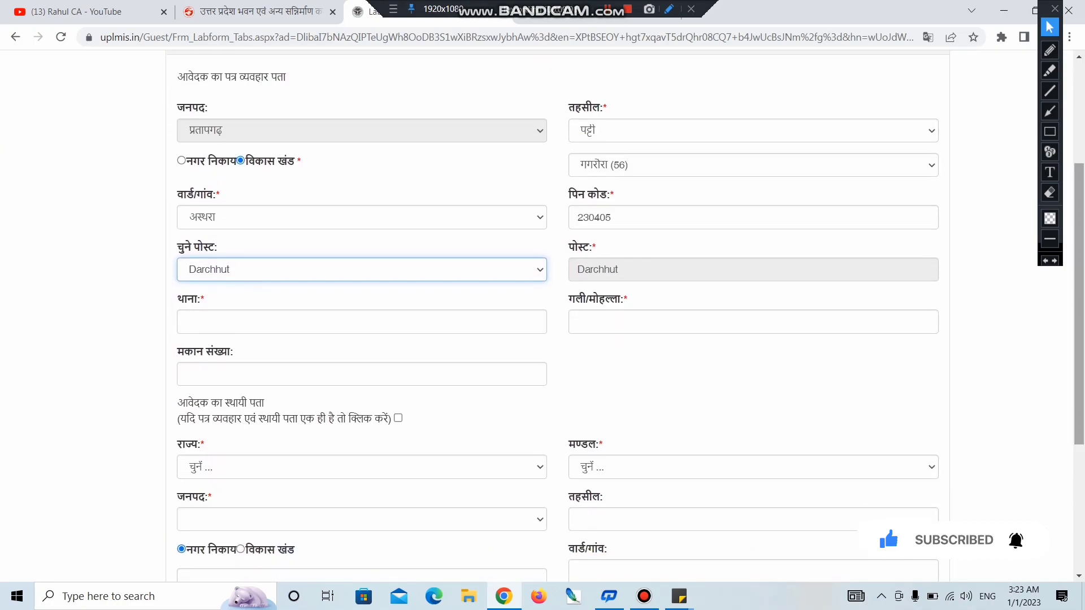
{"action": "left_click", "coordinate": [252, 318]}
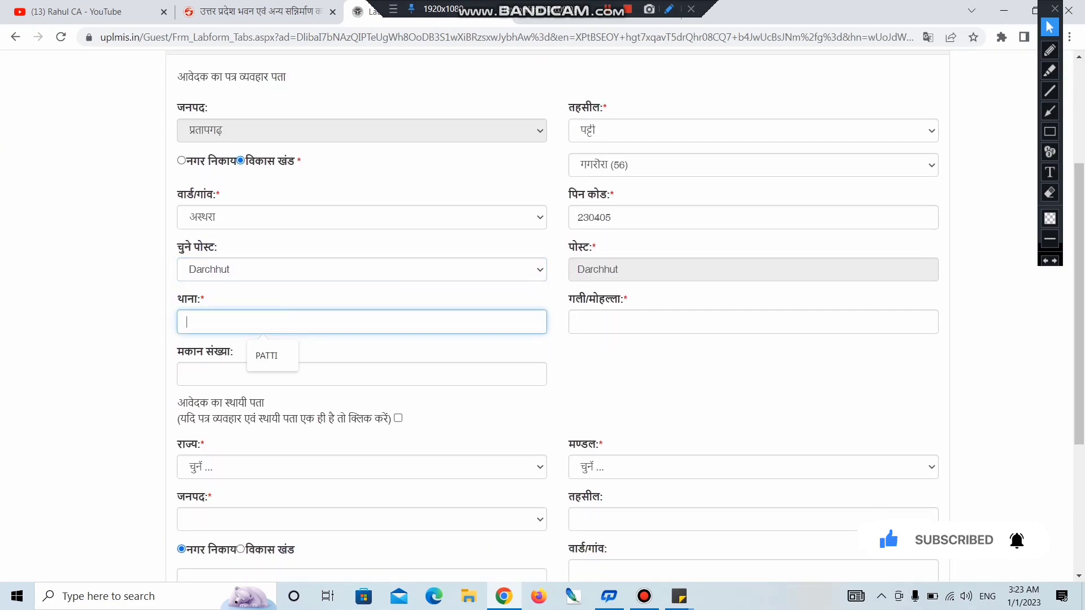
{"action": "key", "text": "Down"}
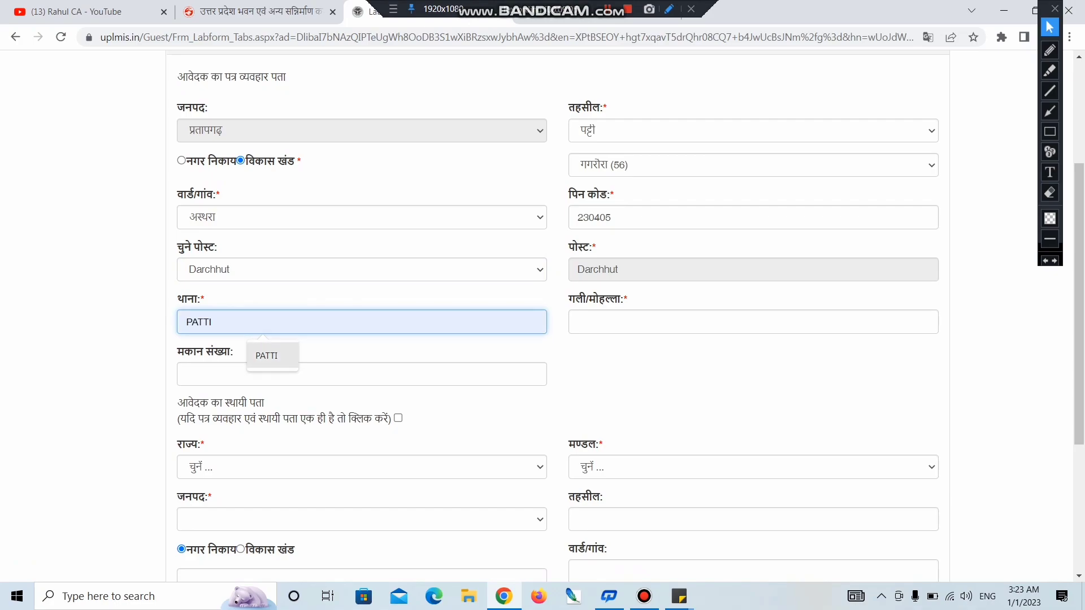
{"action": "left_click", "coordinate": [271, 355]}
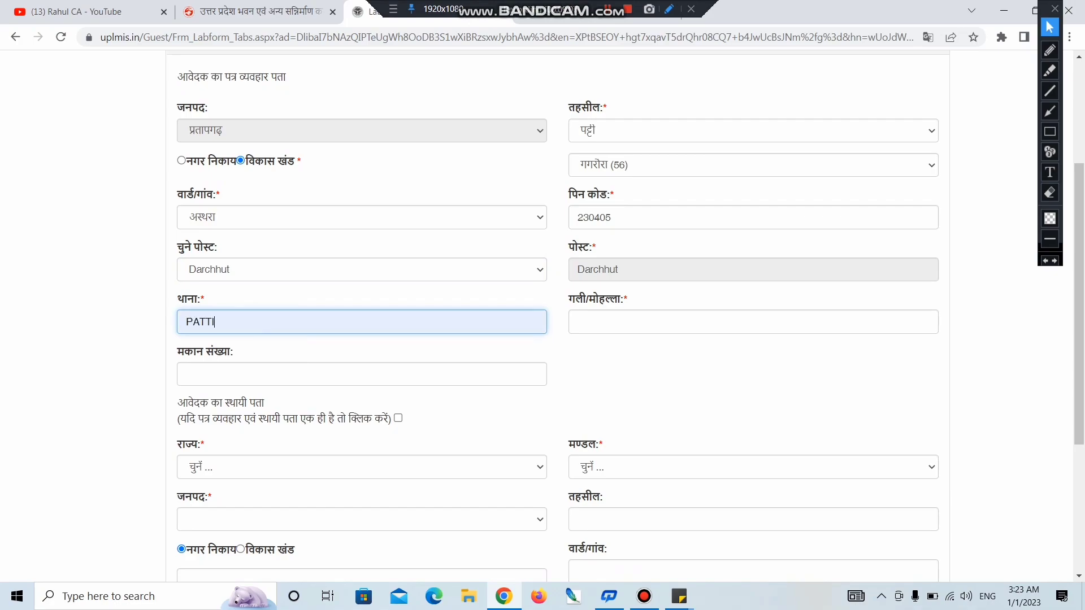
{"action": "left_click", "coordinate": [625, 317]}
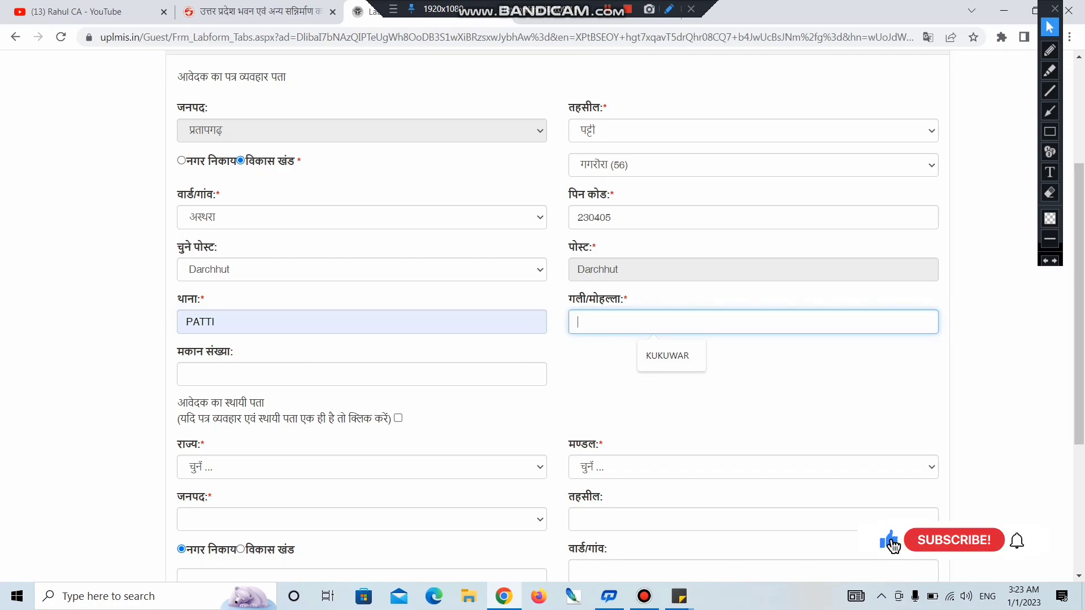
{"action": "key", "text": "Down"}
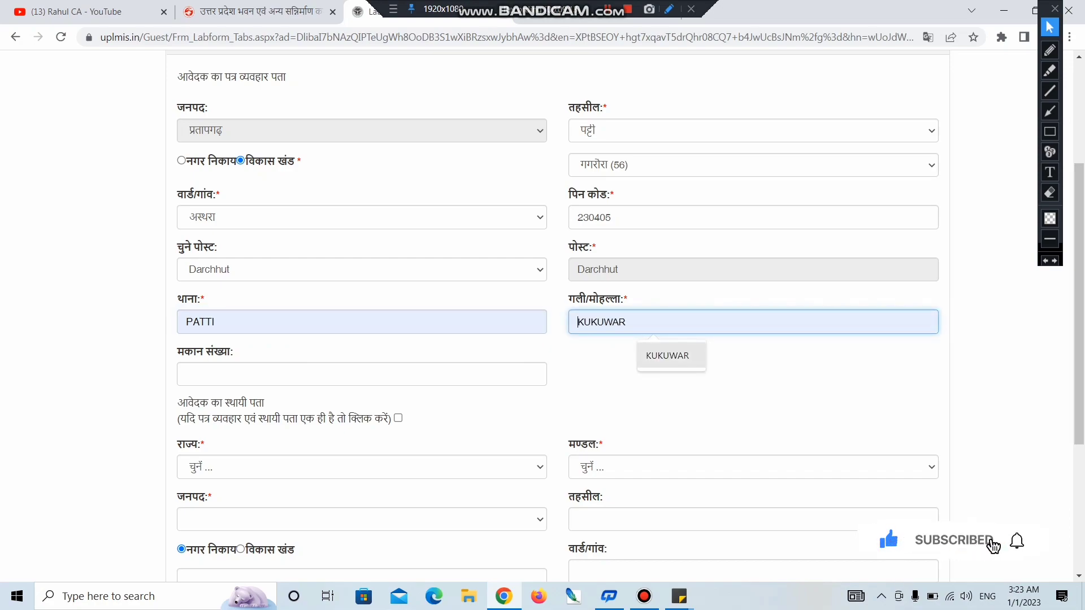
{"action": "left_click", "coordinate": [664, 354]}
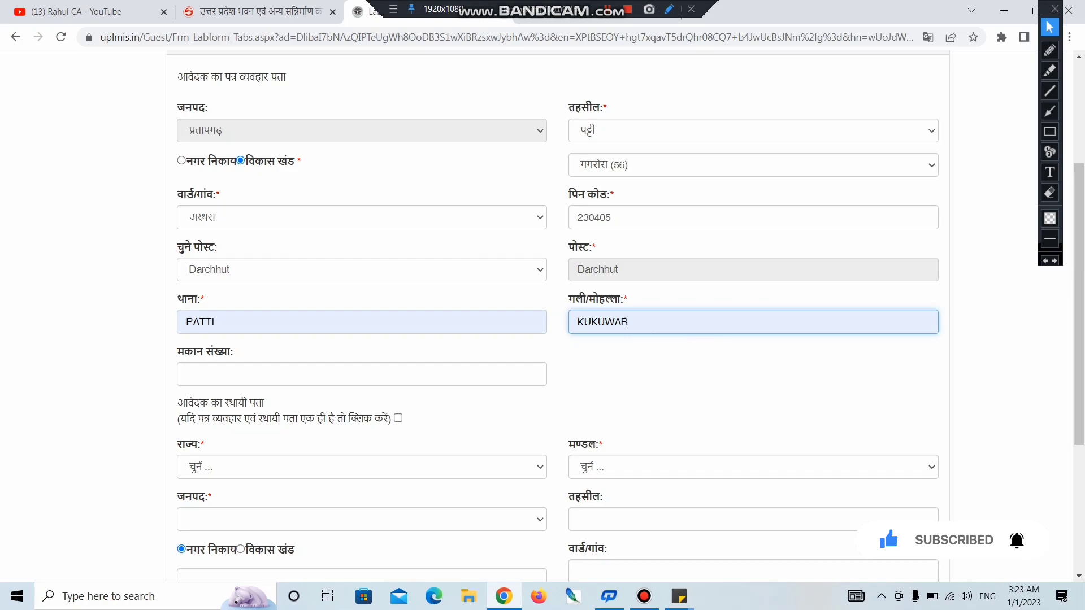
{"action": "left_click_drag", "start_coordinate": [174, 349], "coordinate": [177, 295]}
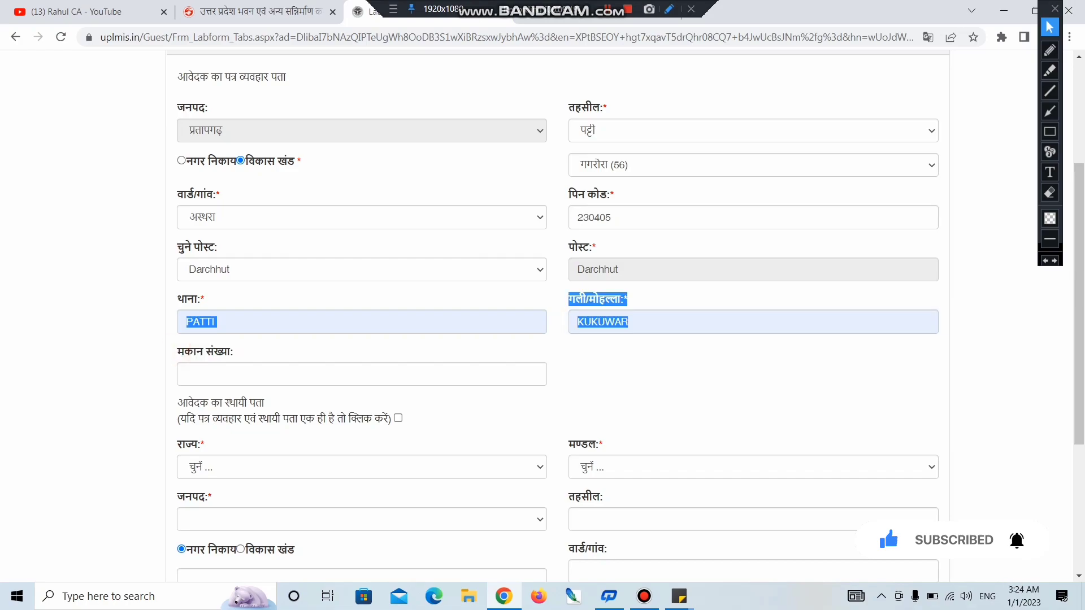
{"action": "left_click", "coordinate": [233, 352]}
{"action": "left_click", "coordinate": [237, 373]}
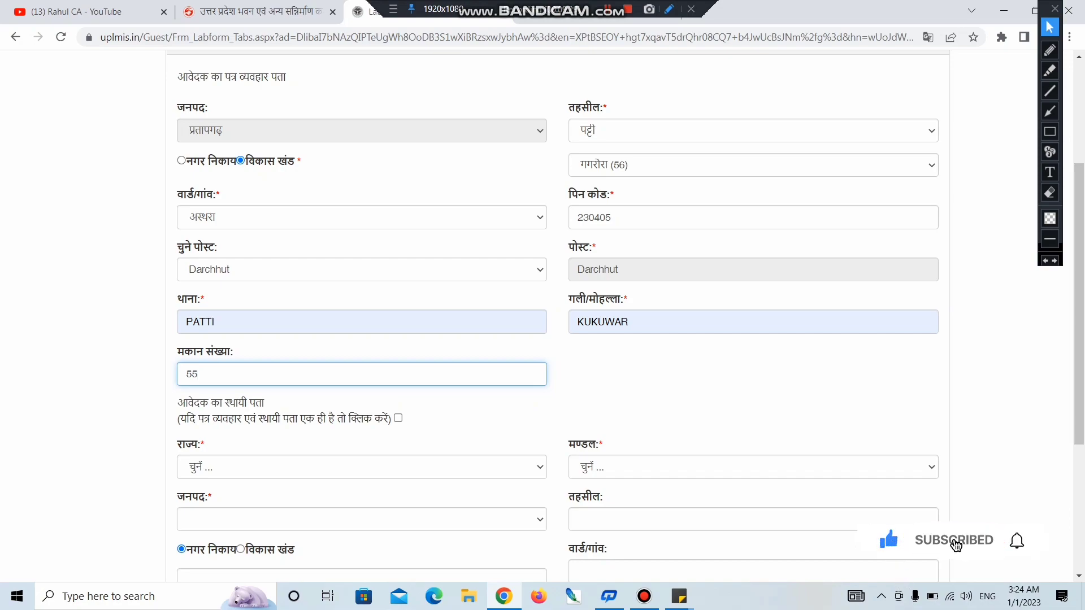
{"action": "left_click", "coordinate": [399, 418]}
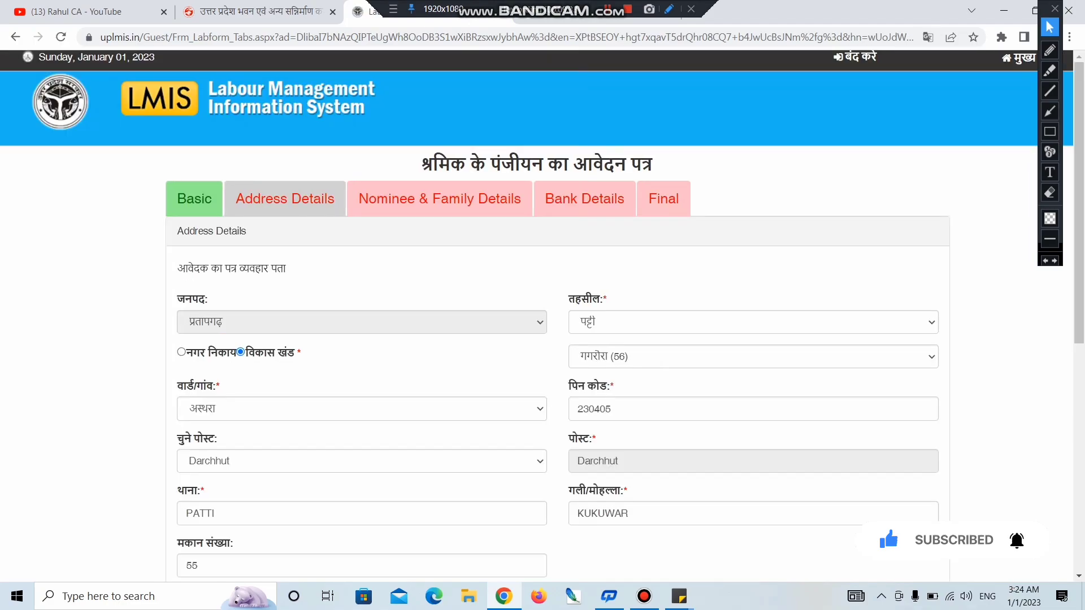
{"action": "scroll", "coordinate": [542, 316], "scroll_direction": "down", "scroll_amount": 8}
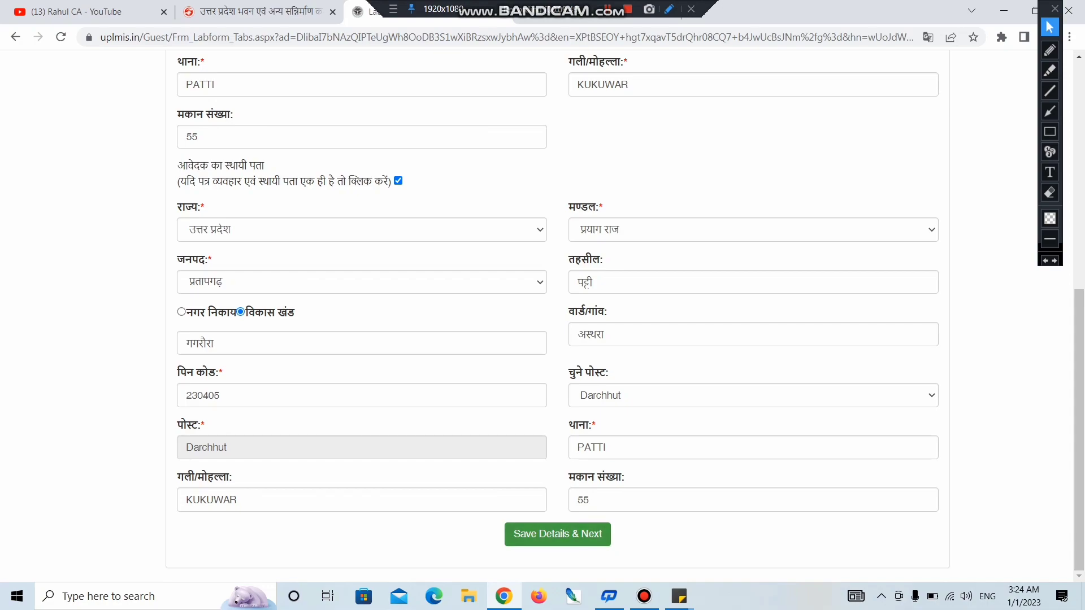
{"action": "left_click", "coordinate": [597, 533]}
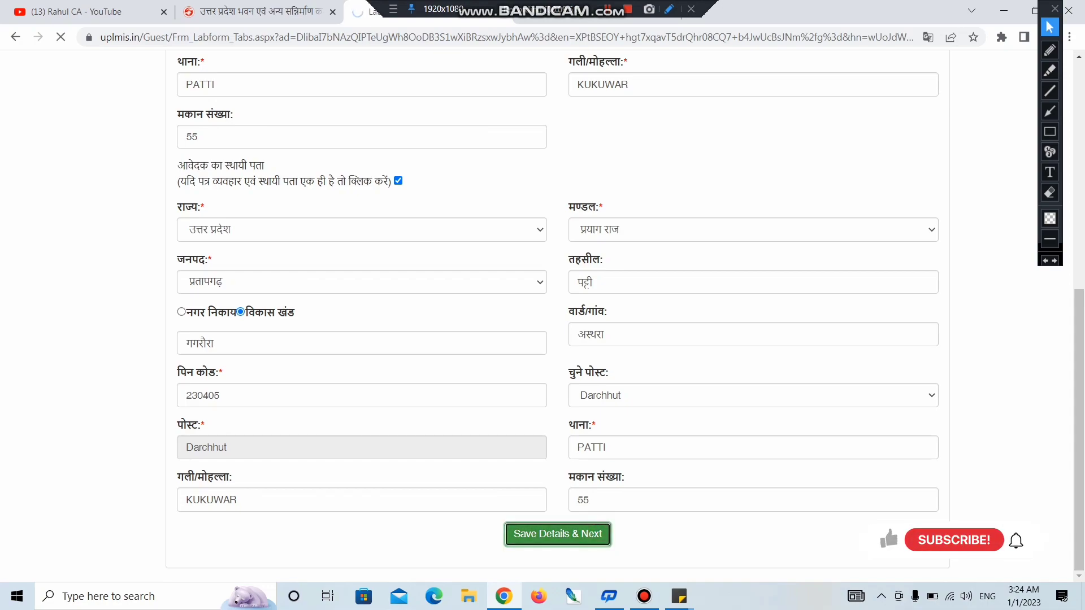
{"action": "left_click", "coordinate": [410, 91]}
{"action": "left_click_drag", "start_coordinate": [411, 91], "coordinate": [496, 89]}
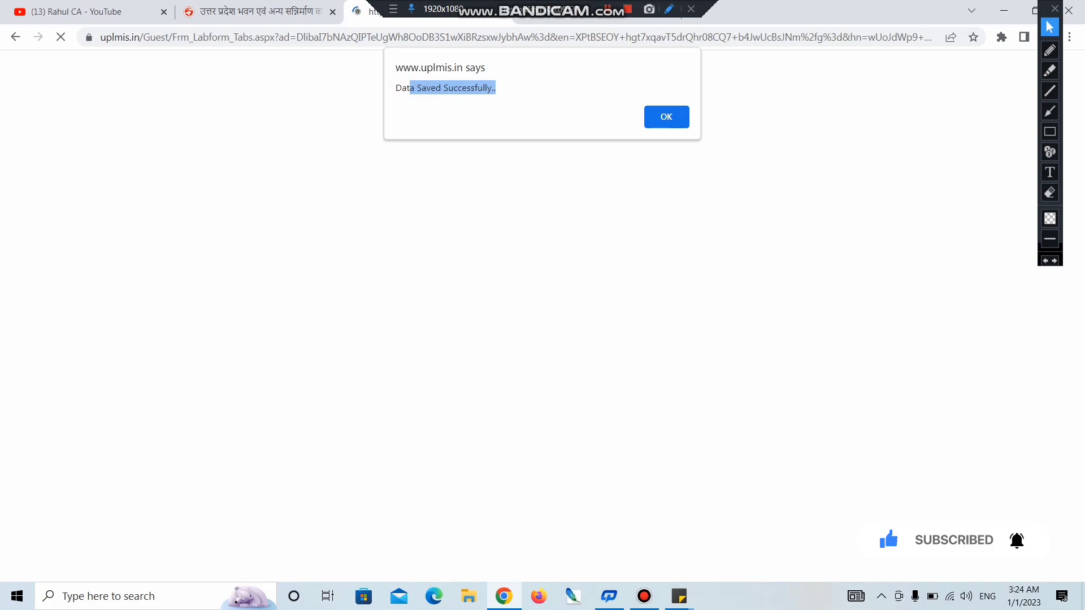
Step: Dismiss the data-saved alert and answer नहीं to working abroad
{"action": "key", "text": "Return"}
{"action": "left_click_drag", "start_coordinate": [177, 268], "coordinate": [279, 269]}
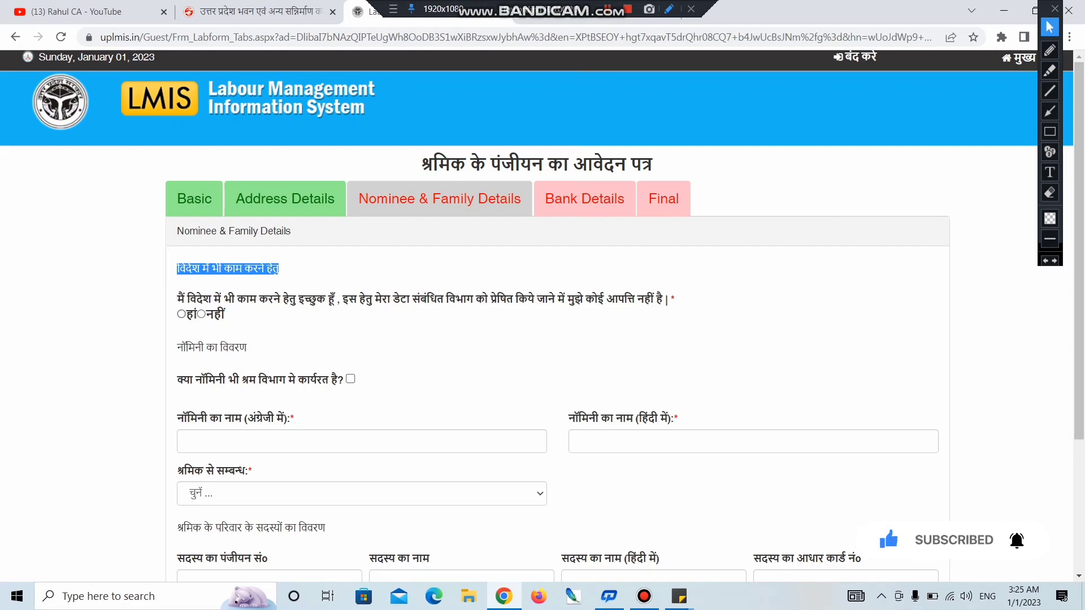
{"action": "left_click", "coordinate": [200, 315]}
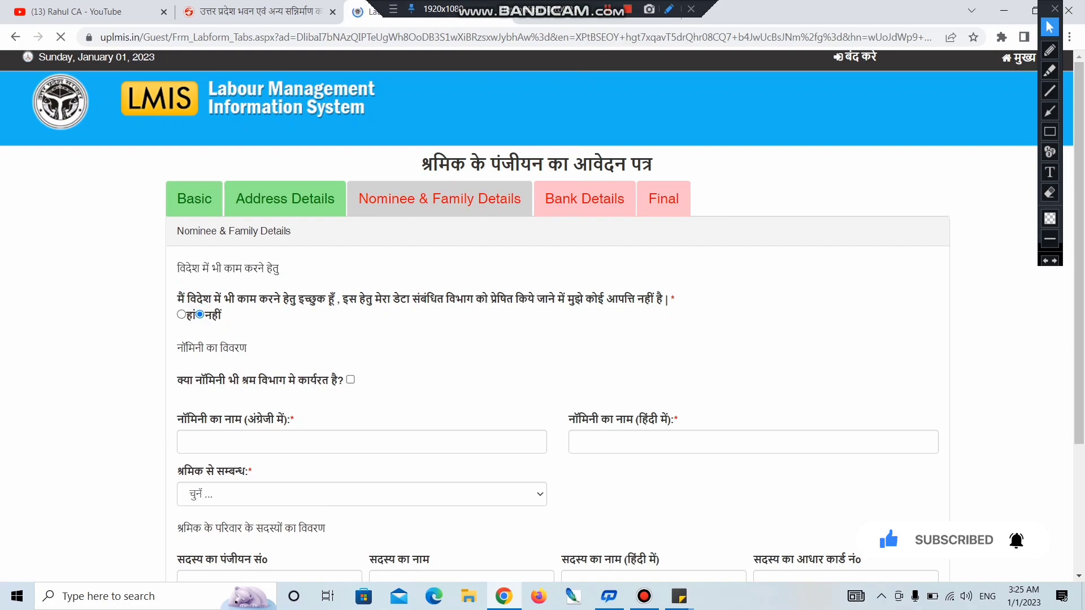
Step: Enter the nominee's name in both the English and Hindi name boxes
{"action": "left_click_drag", "start_coordinate": [169, 348], "coordinate": [247, 348]}
{"action": "left_click", "coordinate": [362, 442]}
{"action": "type", "text": "raj"}
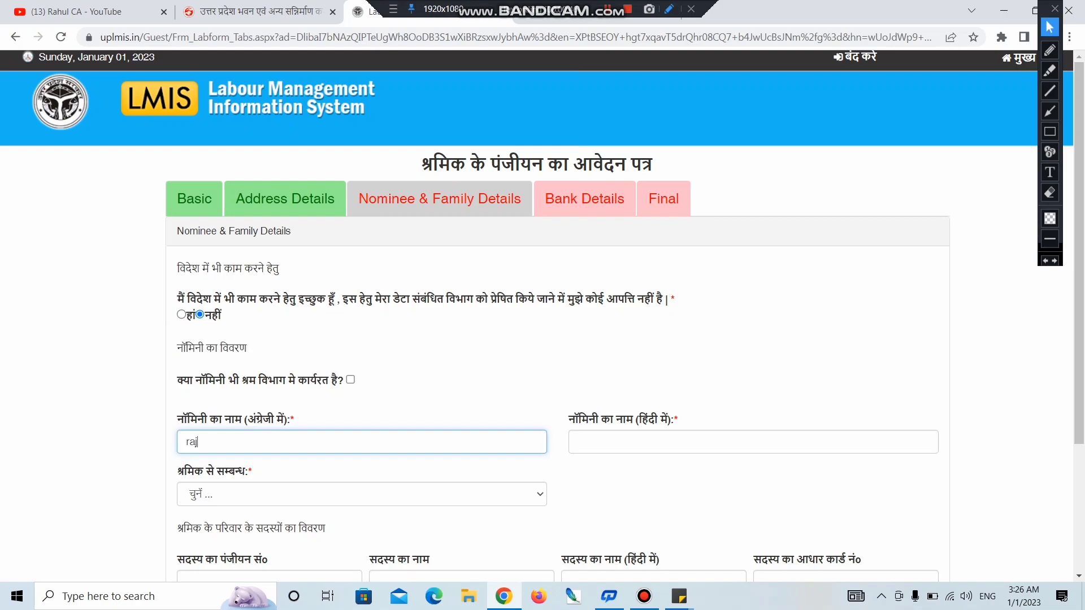
{"action": "left_click", "coordinate": [602, 448]}
{"action": "type", "text": "राज"}
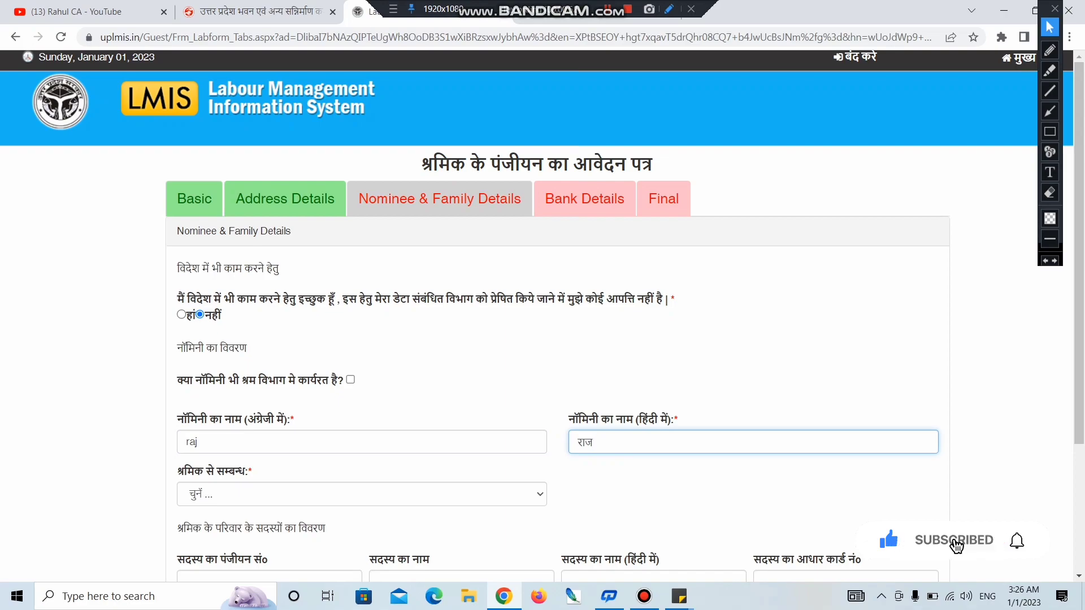
Step: Set the nominee's relationship to the worker as भाई
{"action": "left_click_drag", "start_coordinate": [177, 471], "coordinate": [252, 471]}
{"action": "left_click", "coordinate": [361, 493]}
{"action": "scroll", "coordinate": [361, 396], "scroll_direction": "down", "scroll_amount": 3}
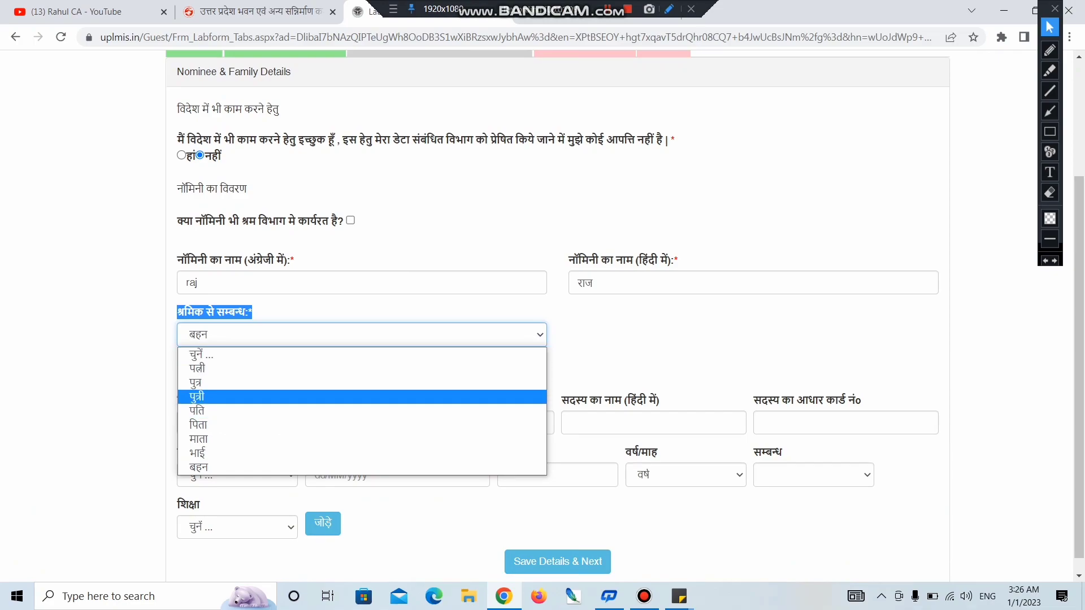
{"action": "left_click", "coordinate": [198, 453]}
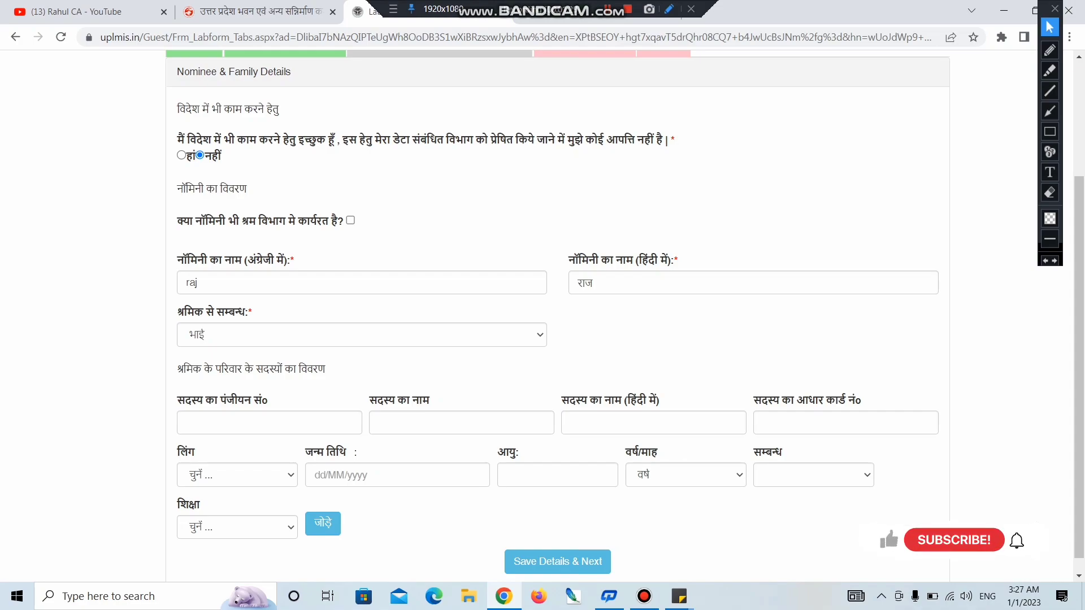
Step: Go through the family member's registration number, name and Hindi name fields
{"action": "left_click_drag", "start_coordinate": [174, 395], "coordinate": [268, 400]}
{"action": "left_click", "coordinate": [277, 421]}
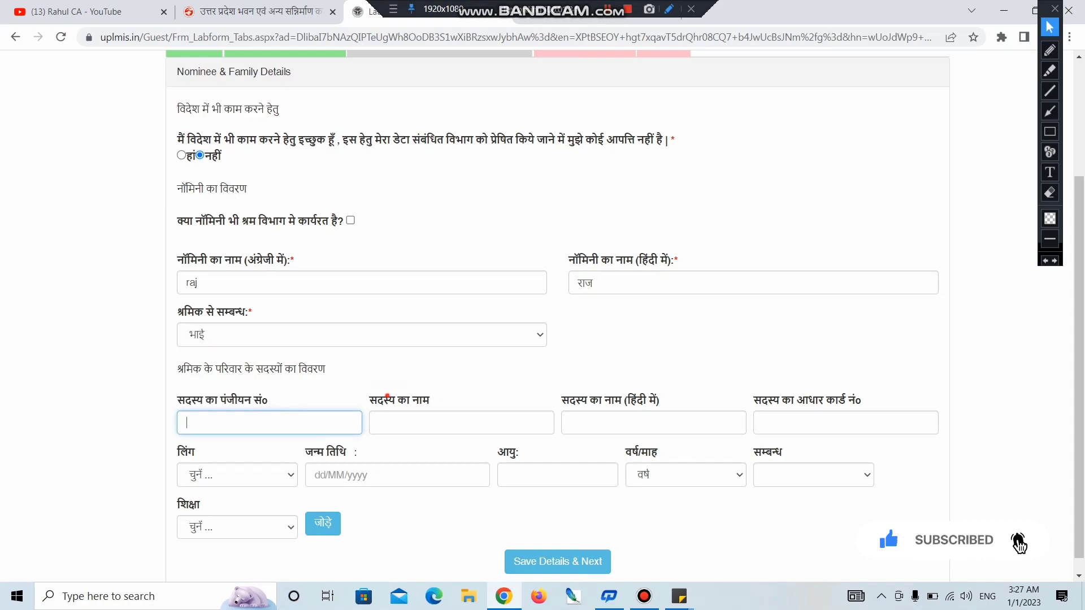
{"action": "left_click_drag", "start_coordinate": [384, 398], "coordinate": [422, 400]}
{"action": "left_click", "coordinate": [445, 421]}
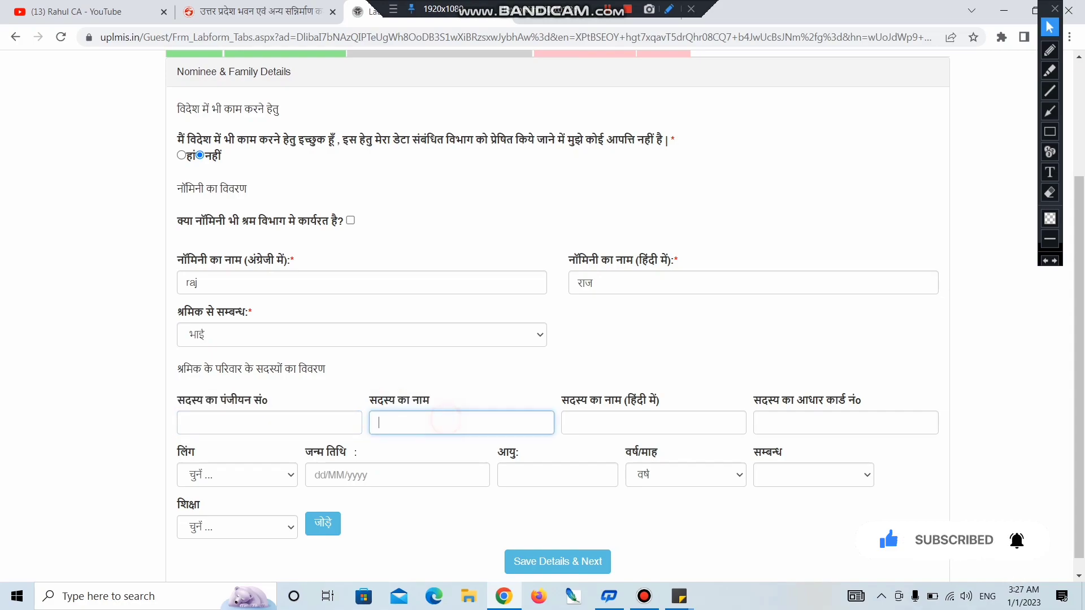
{"action": "left_click_drag", "start_coordinate": [560, 398], "coordinate": [650, 414]}
{"action": "left_click", "coordinate": [650, 418]}
{"action": "left_click_drag", "start_coordinate": [757, 390], "coordinate": [865, 403]}
{"action": "left_click", "coordinate": [858, 403]}
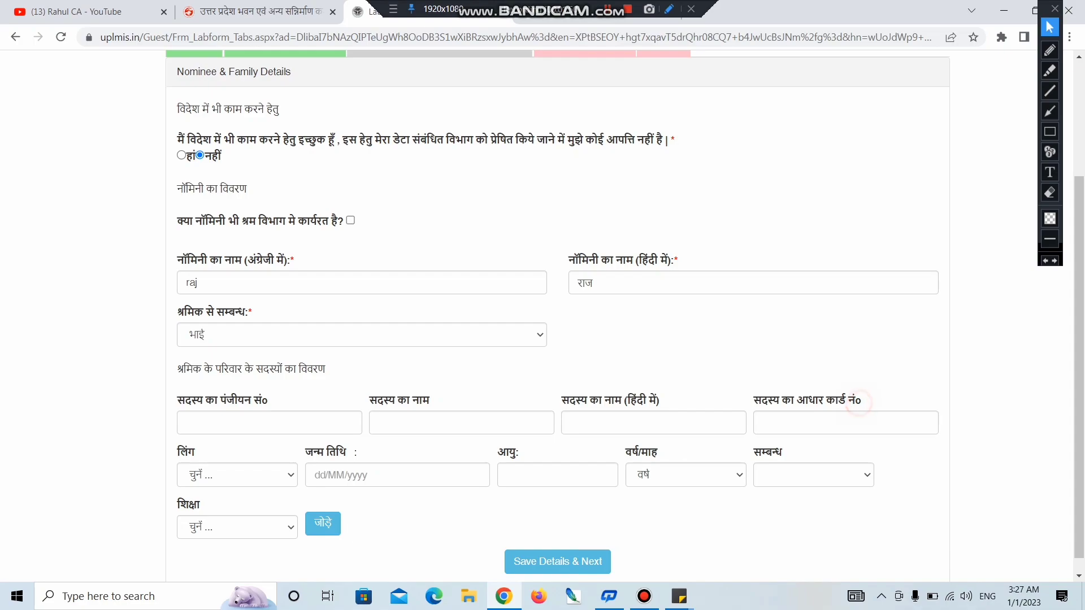
Step: Set the family member's gender to पुरुष
{"action": "left_click", "coordinate": [213, 473]}
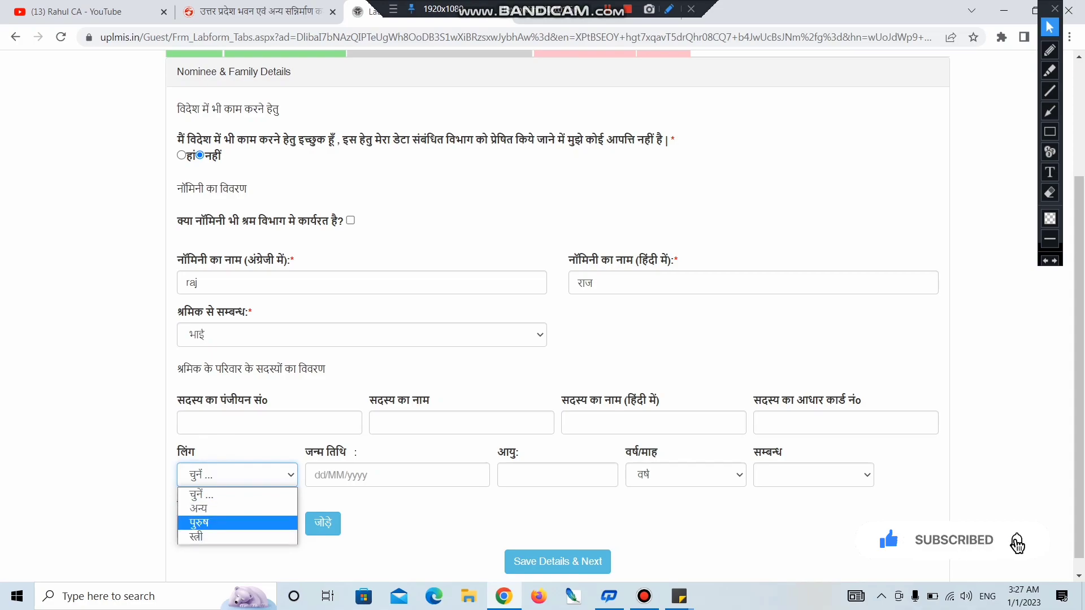
{"action": "left_click", "coordinate": [277, 525]}
{"action": "left_click_drag", "start_coordinate": [271, 424], "coordinate": [388, 446]}
{"action": "left_click", "coordinate": [387, 446]}
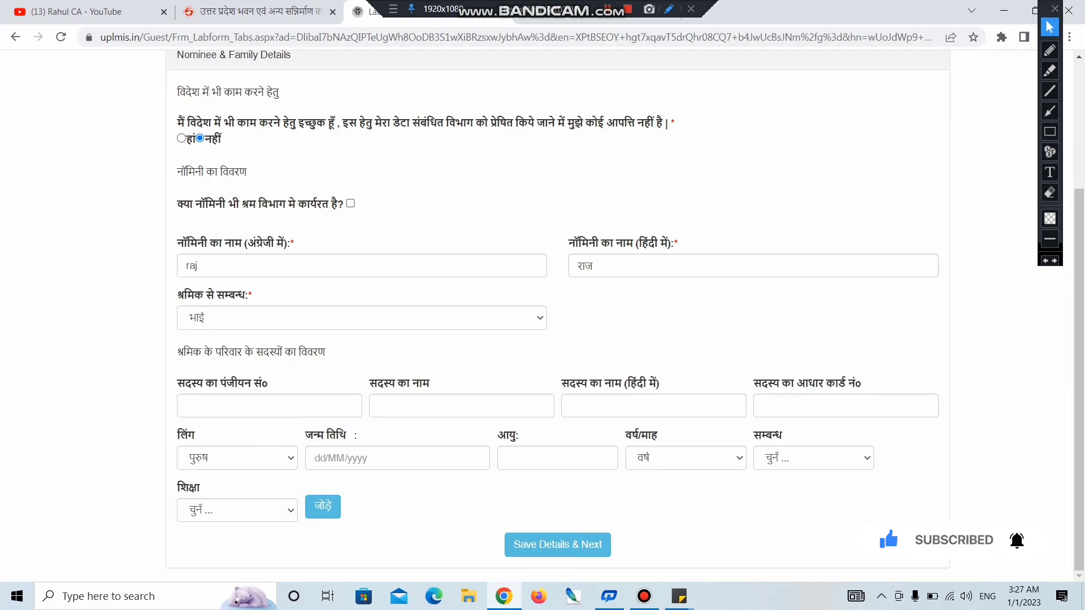
Step: Check the family member's age year/month choice and bring up the relation options
{"action": "double_click", "coordinate": [508, 435]}
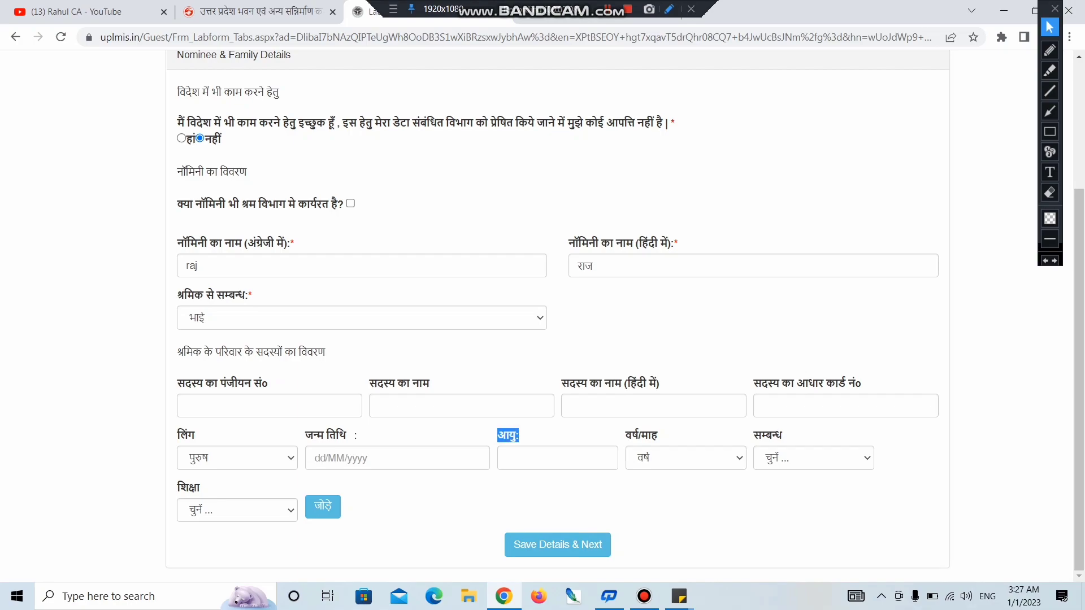
{"action": "left_click_drag", "start_coordinate": [631, 434], "coordinate": [658, 436]}
{"action": "left_click", "coordinate": [695, 459]}
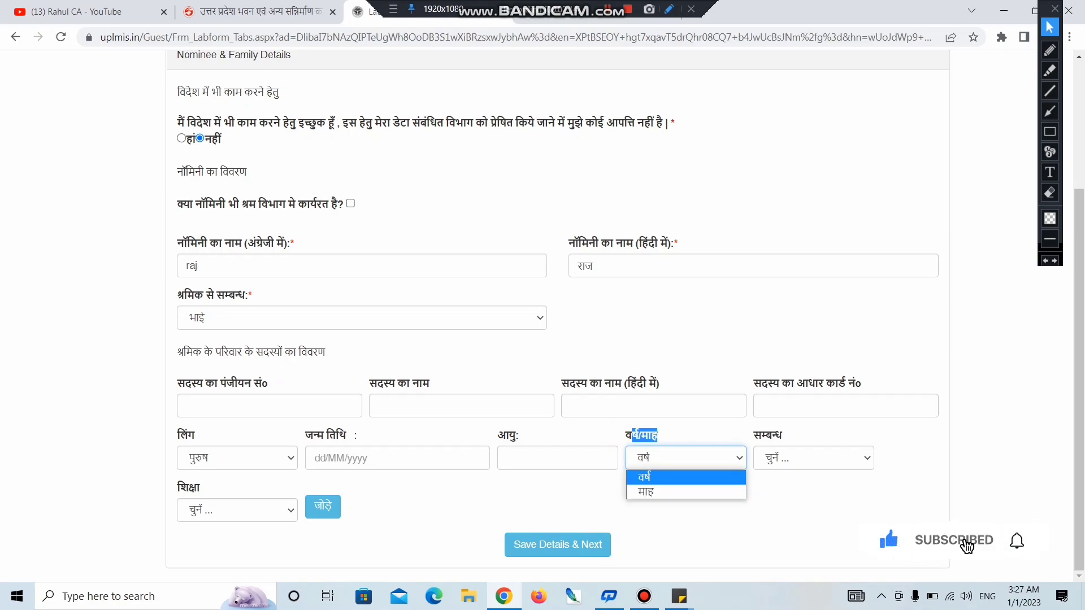
{"action": "left_click", "coordinate": [729, 434]}
{"action": "left_click", "coordinate": [782, 450]}
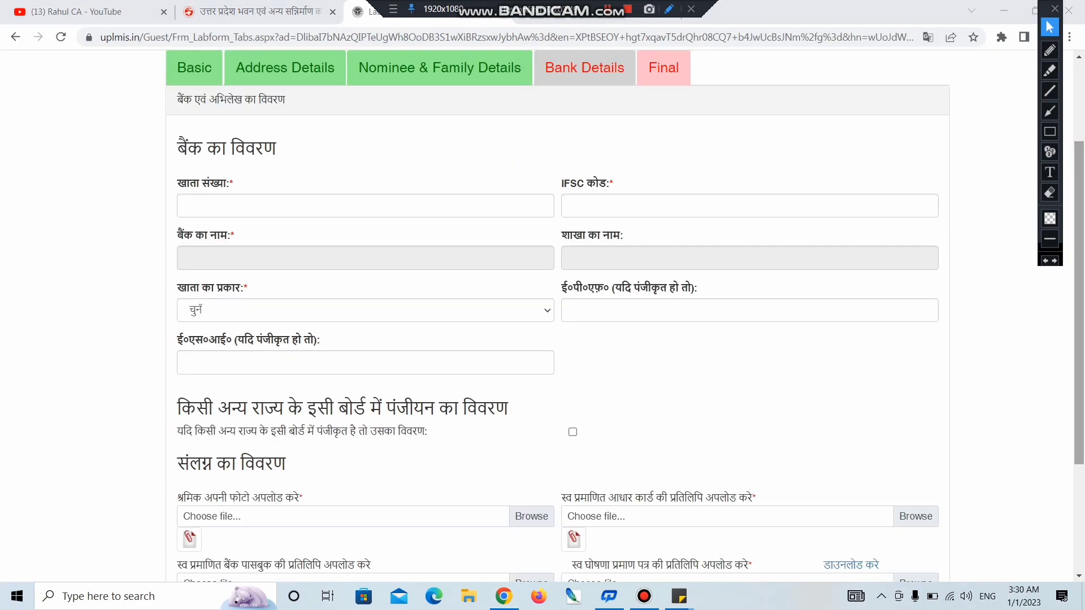
{"action": "left_click_drag", "start_coordinate": [176, 149], "coordinate": [233, 184]}
{"action": "left_click_drag", "start_coordinate": [559, 183], "coordinate": [613, 183]}
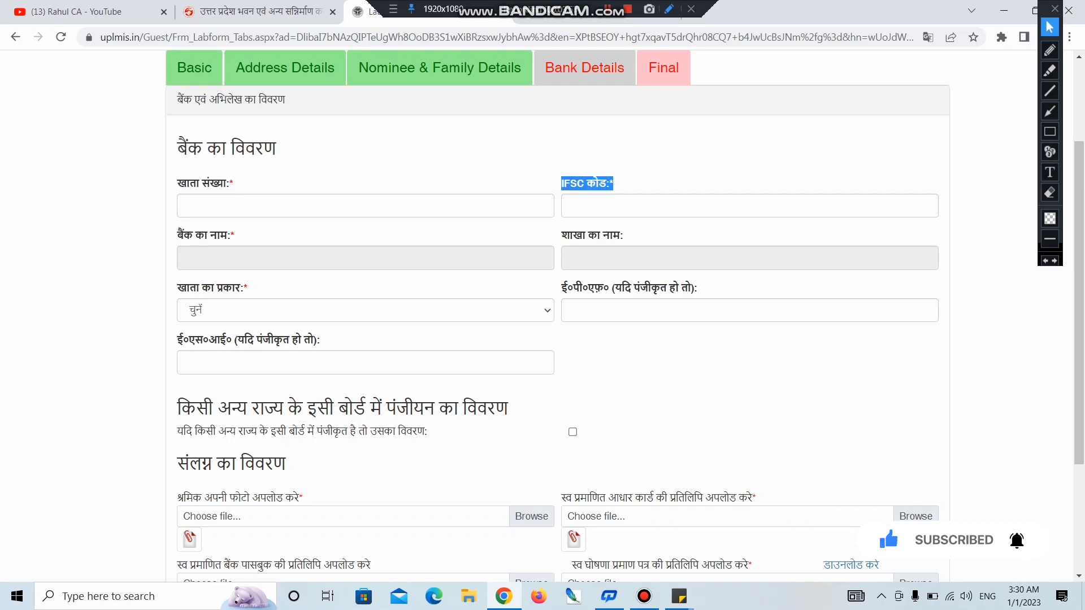
{"action": "left_click", "coordinate": [627, 209]}
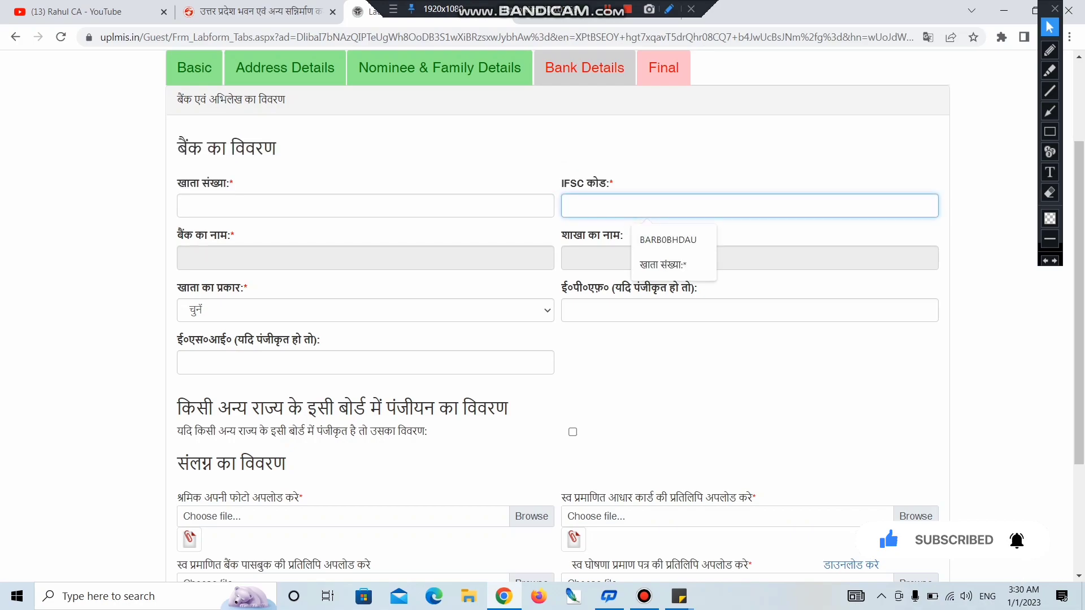
{"action": "left_click", "coordinate": [276, 148]}
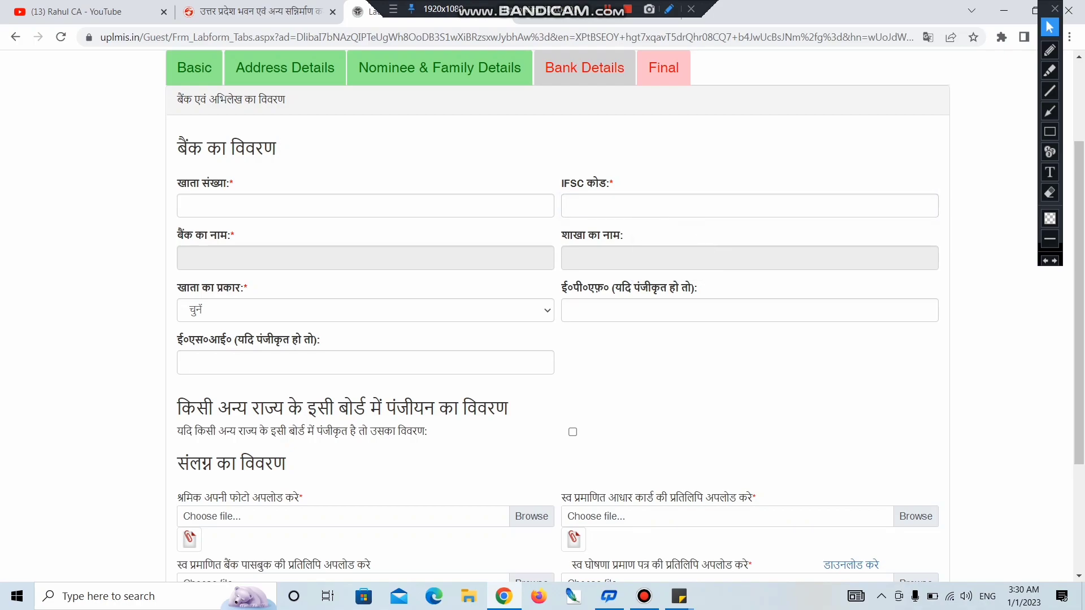
{"action": "left_click_drag", "start_coordinate": [182, 234], "coordinate": [220, 235]}
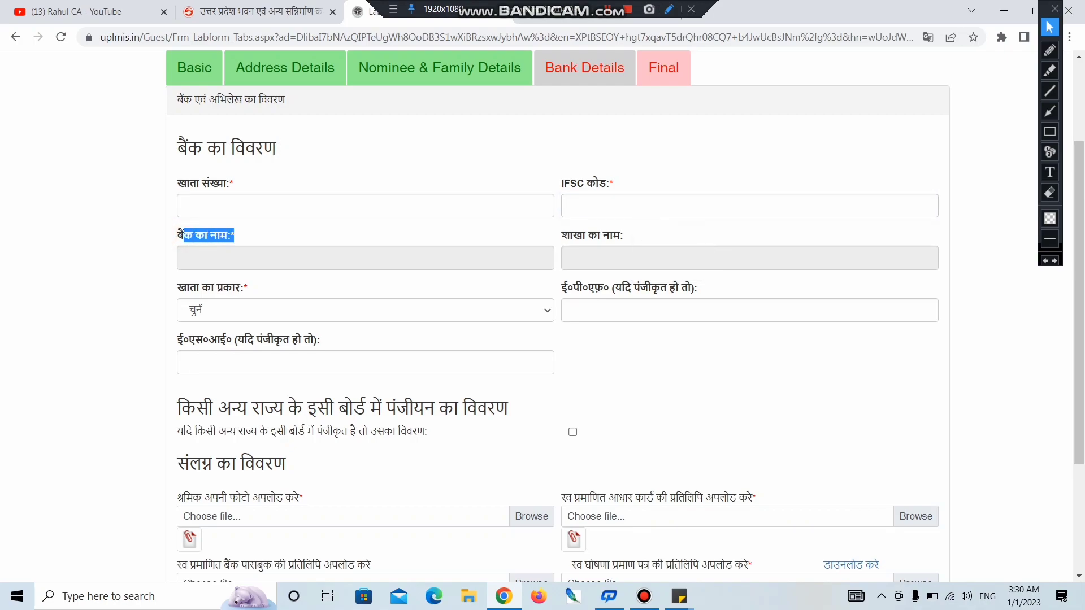
{"action": "left_click_drag", "start_coordinate": [561, 235], "coordinate": [624, 235]}
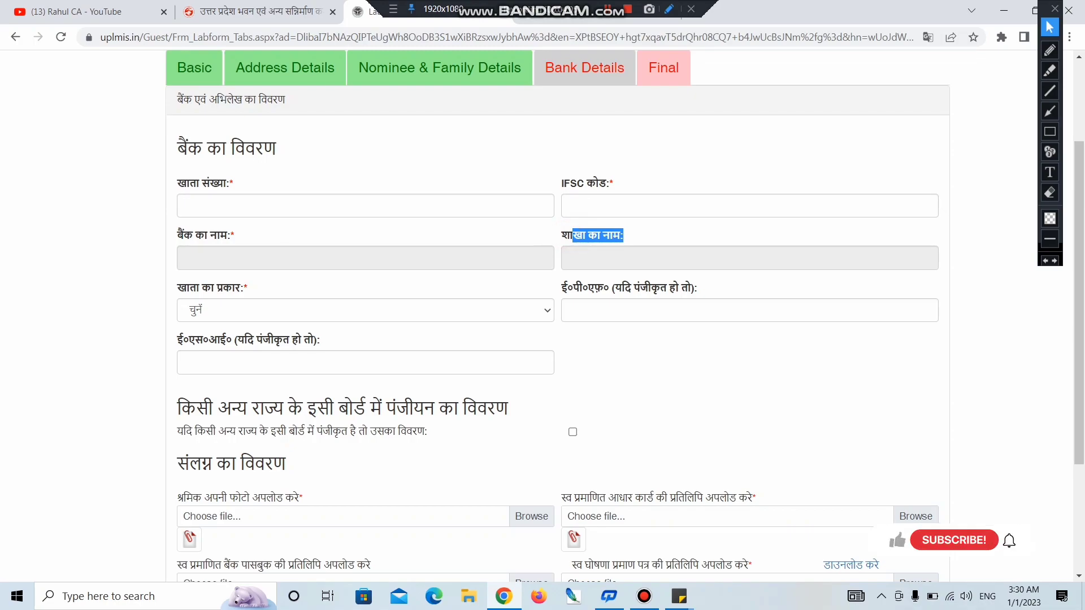
{"action": "left_click", "coordinate": [617, 257]}
{"action": "left_click_drag", "start_coordinate": [177, 289], "coordinate": [248, 288]}
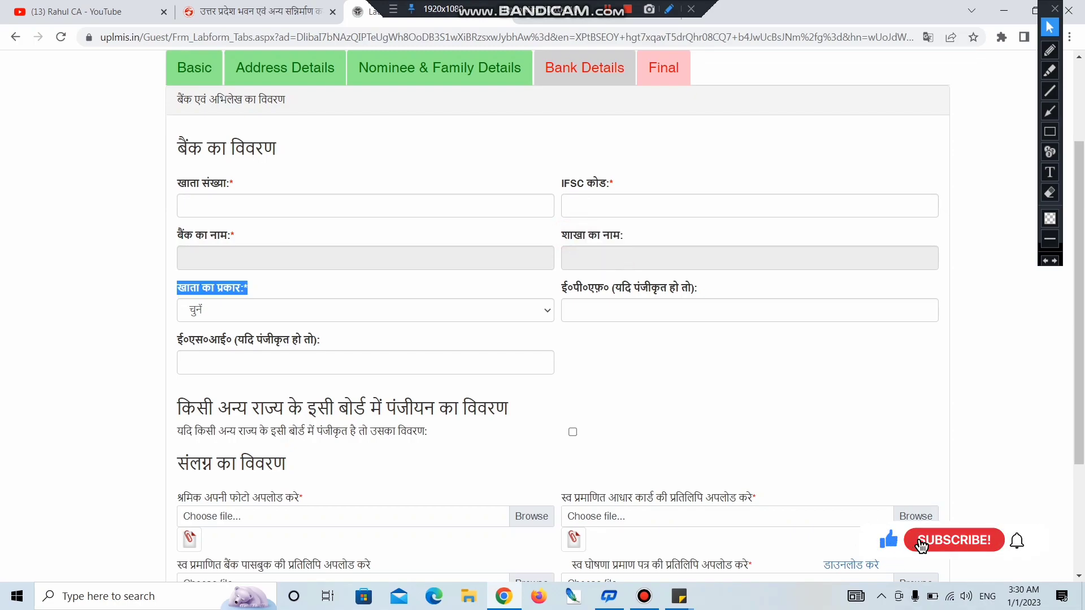
{"action": "left_click", "coordinate": [249, 310]}
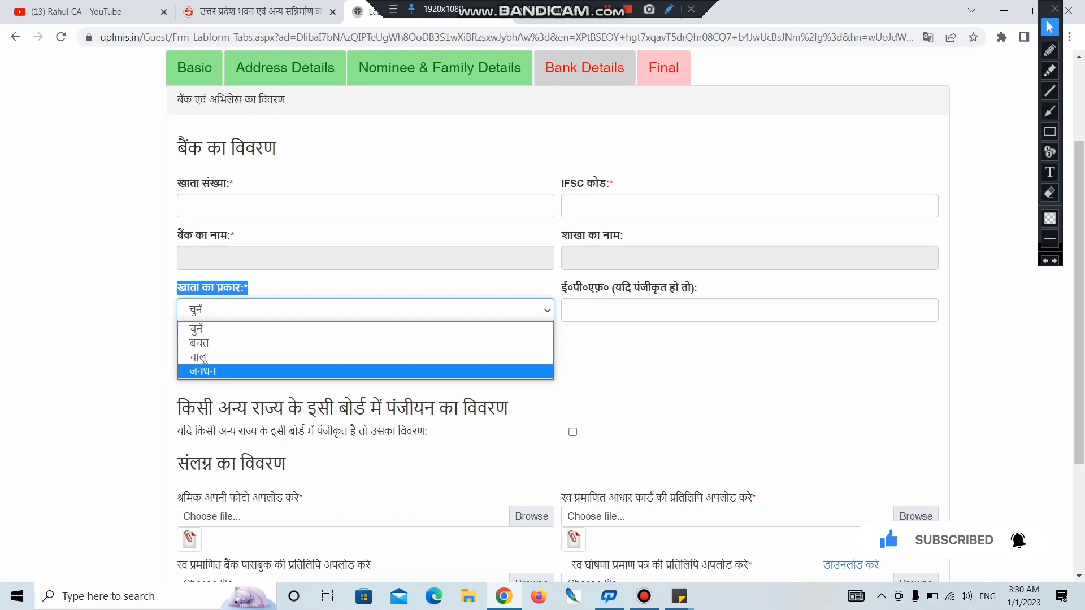
{"action": "left_click", "coordinate": [684, 404]}
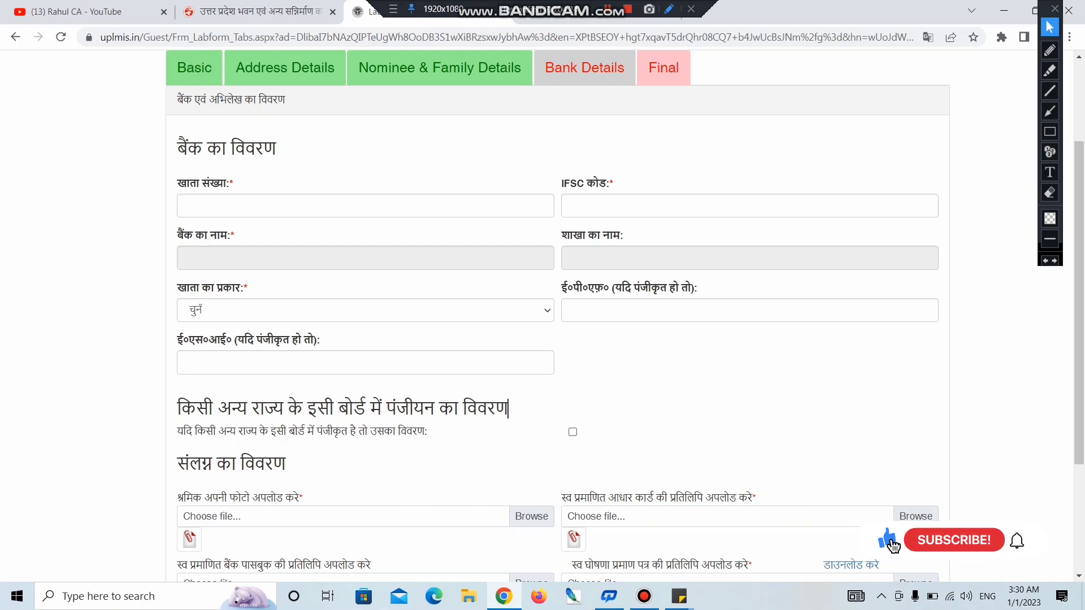
{"action": "scroll", "coordinate": [558, 316], "scroll_direction": "down", "scroll_amount": 3}
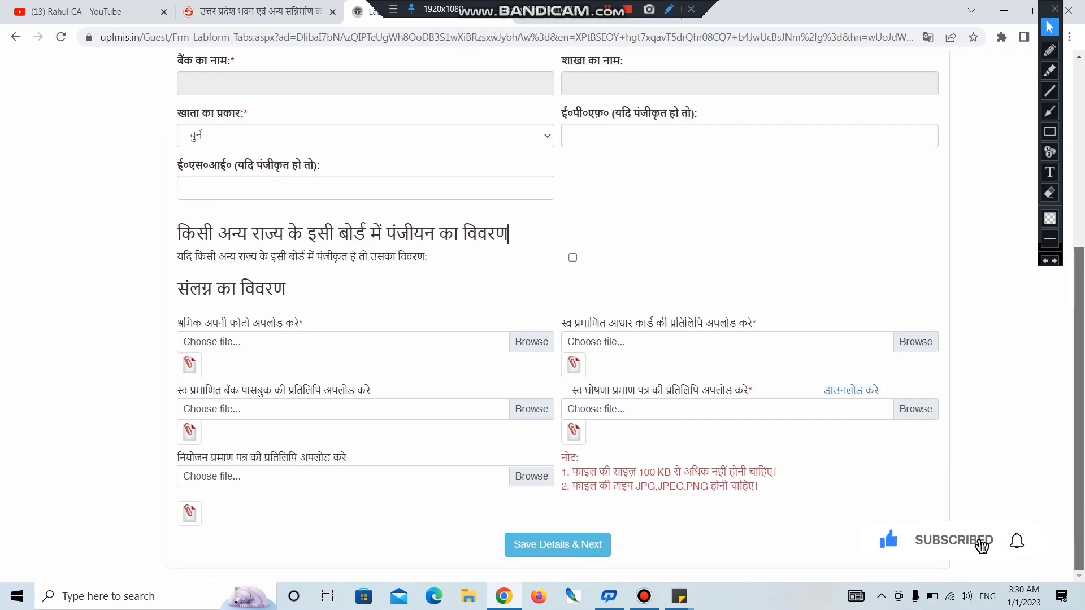
Step: Highlight the other-state and संलग्न का विवरण headings
{"action": "key", "text": "Home"}
{"action": "key", "text": "shift+Right"}
{"action": "key", "text": "shift+Right"}
{"action": "key", "text": "shift+Right"}
{"action": "key", "text": "shift+Right"}
{"action": "key", "text": "shift+Right"}
{"action": "key", "text": "shift+Right"}
{"action": "key", "text": "shift+Right"}
{"action": "key", "text": "shift+Right"}
{"action": "key", "text": "shift+Right"}
{"action": "key", "text": "shift+Right"}
{"action": "key", "text": "shift+Right"}
{"action": "key", "text": "shift+Right"}
{"action": "key", "text": "shift+Right"}
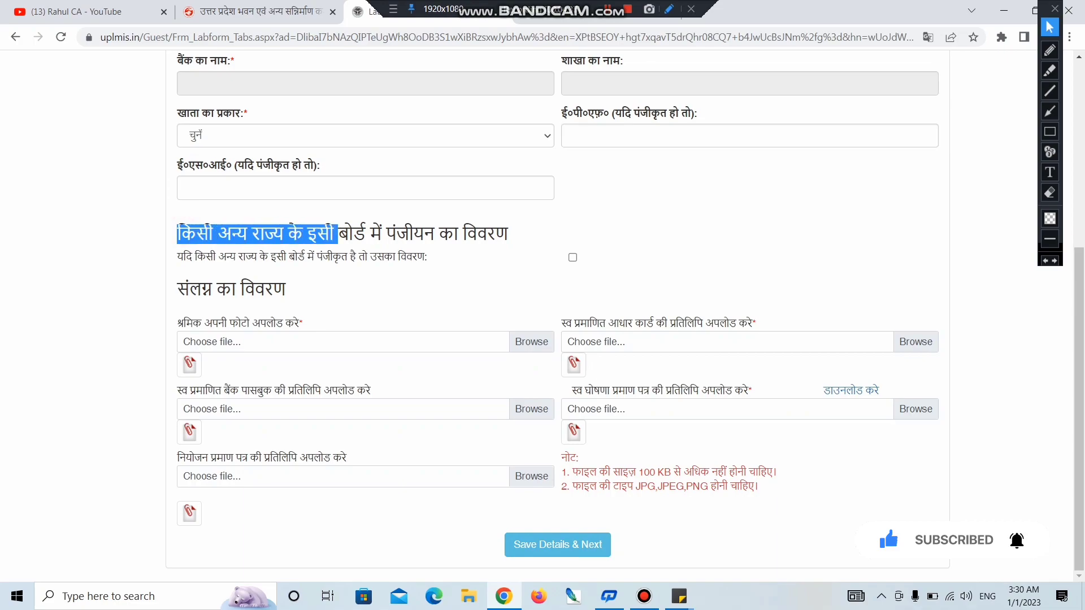
{"action": "key", "text": "shift+Right"}
{"action": "key", "text": "shift+Right"}
{"action": "key", "text": "shift+Right"}
{"action": "key", "text": "shift+Right"}
{"action": "key", "text": "shift+Right"}
{"action": "key", "text": "shift+Right"}
{"action": "key", "text": "shift+Right"}
{"action": "key", "text": "shift+Right"}
{"action": "key", "text": "shift+Right"}
{"action": "key", "text": "shift+Right"}
{"action": "key", "text": "shift+Right"}
{"action": "key", "text": "shift+Right"}
{"action": "key", "text": "shift+Right"}
{"action": "key", "text": "shift+Right"}
{"action": "key", "text": "shift+Right"}
{"action": "key", "text": "shift+Right"}
{"action": "key", "text": "shift+Right"}
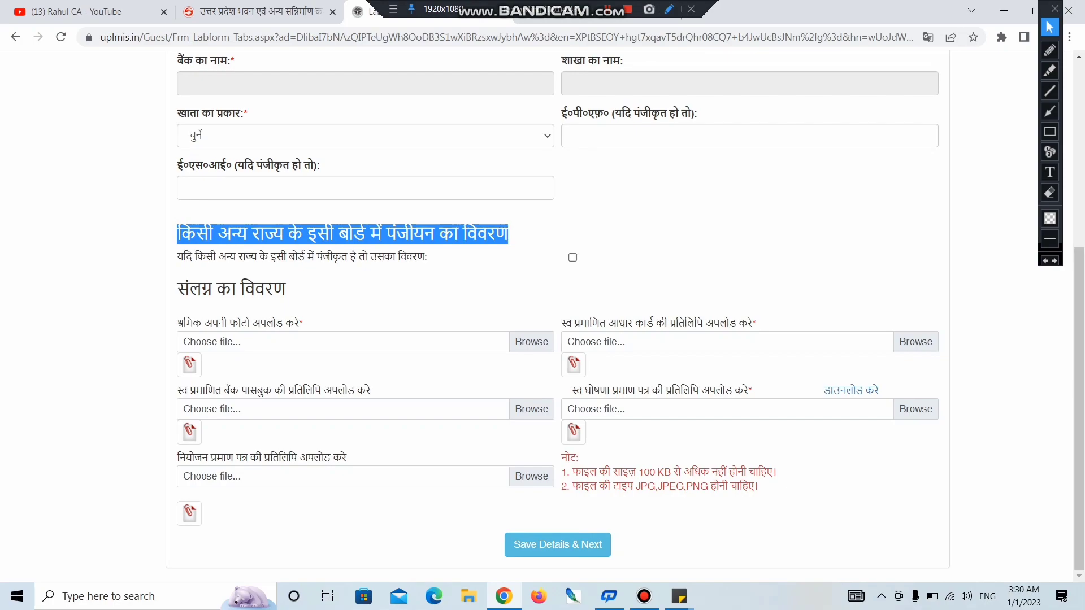
{"action": "left_click", "coordinate": [478, 260]}
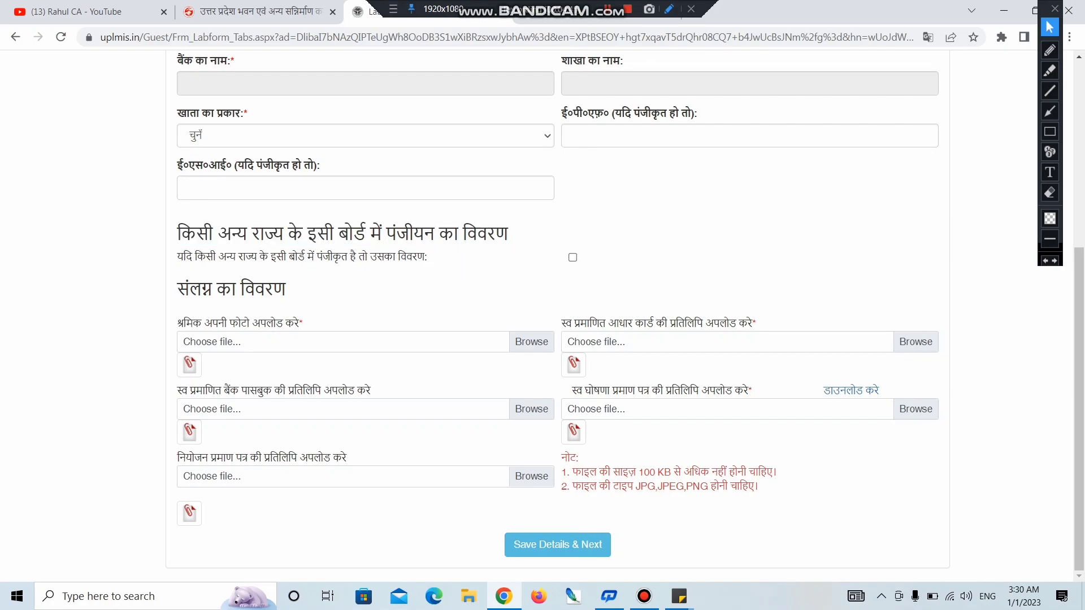
{"action": "key", "text": "shift+Right"}
{"action": "key", "text": "shift+Right"}
{"action": "key", "text": "shift+Right"}
{"action": "key", "text": "shift+Right"}
{"action": "key", "text": "shift+Right"}
{"action": "key", "text": "shift+Right"}
{"action": "key", "text": "shift+Right"}
{"action": "key", "text": "shift+Right"}
{"action": "key", "text": "shift+Right"}
{"action": "key", "text": "shift+Right"}
{"action": "key", "text": "shift+Right"}
{"action": "key", "text": "shift+Right"}
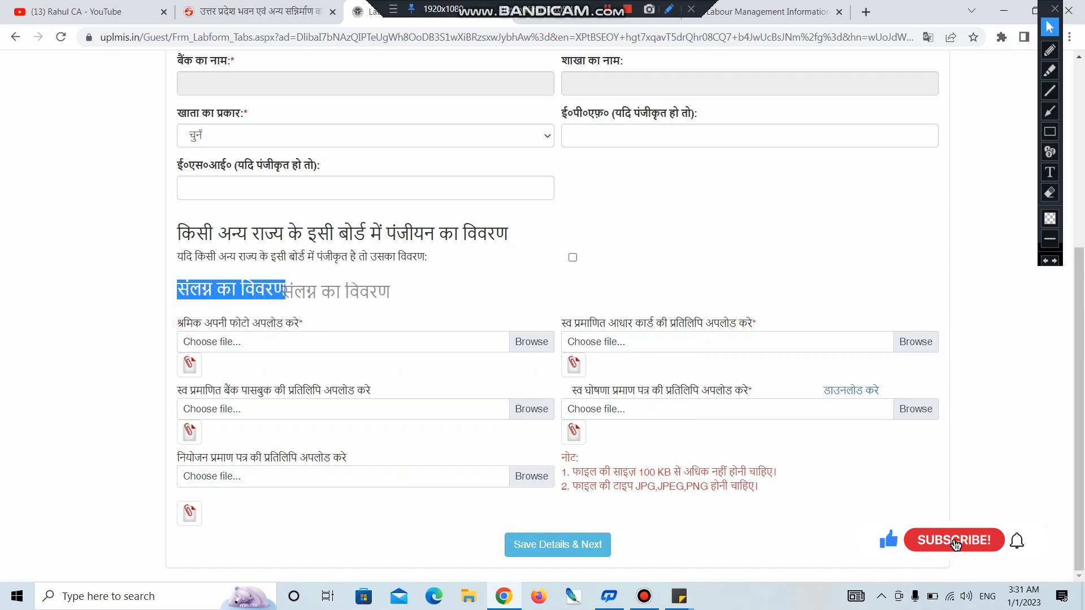
Step: Highlight the Aadhaar, passbook and self-declaration labels, then download the self-declaration form
{"action": "left_click_drag", "start_coordinate": [572, 324], "coordinate": [736, 323]}
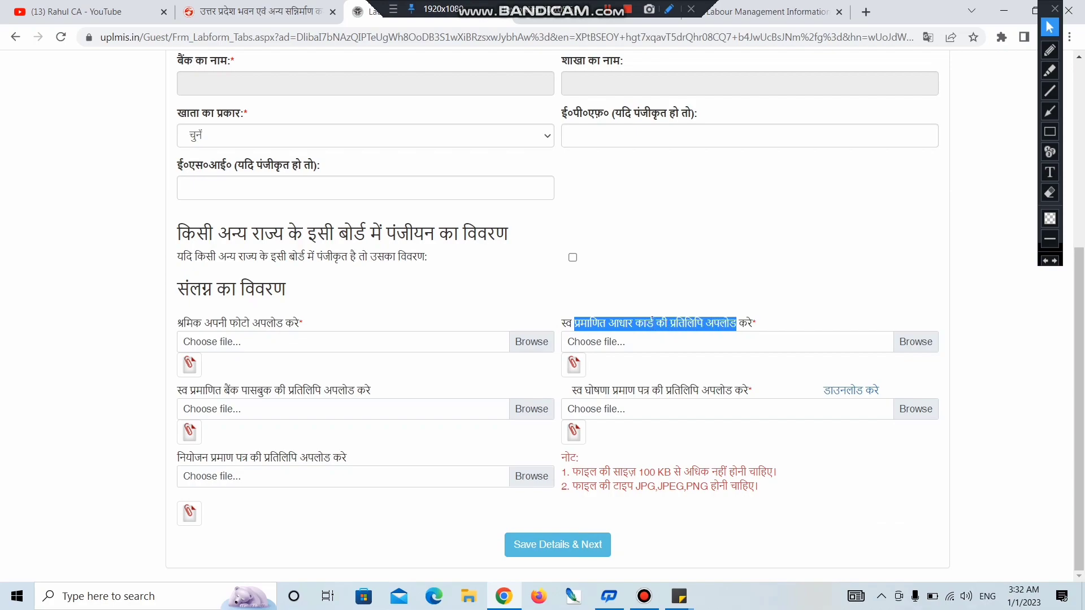
{"action": "left_click_drag", "start_coordinate": [176, 391], "coordinate": [357, 391]}
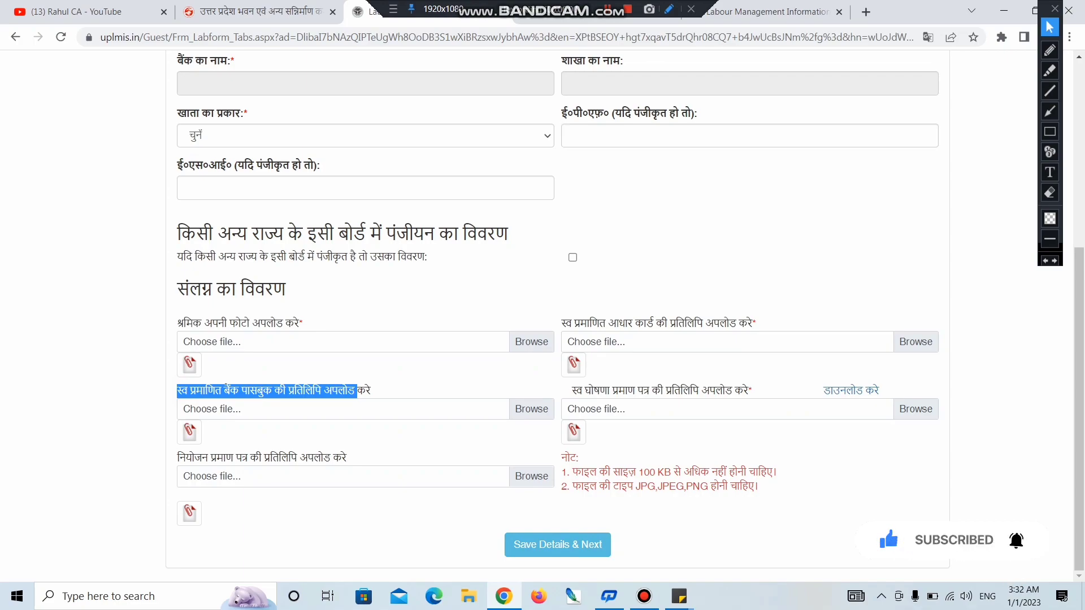
{"action": "left_click_drag", "start_coordinate": [572, 391], "coordinate": [637, 390]}
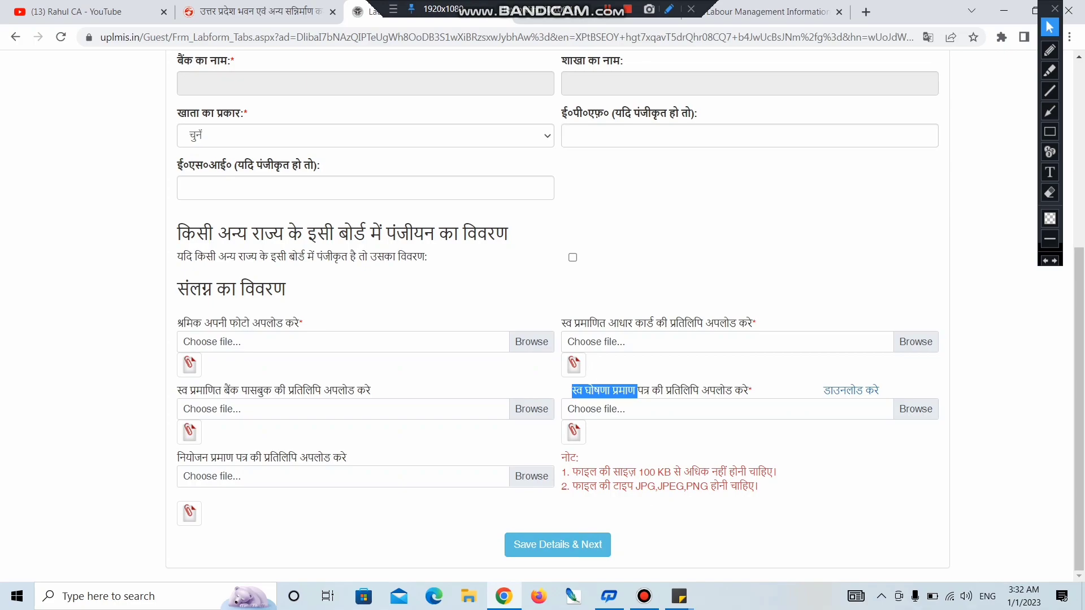
{"action": "left_click", "coordinate": [851, 391]}
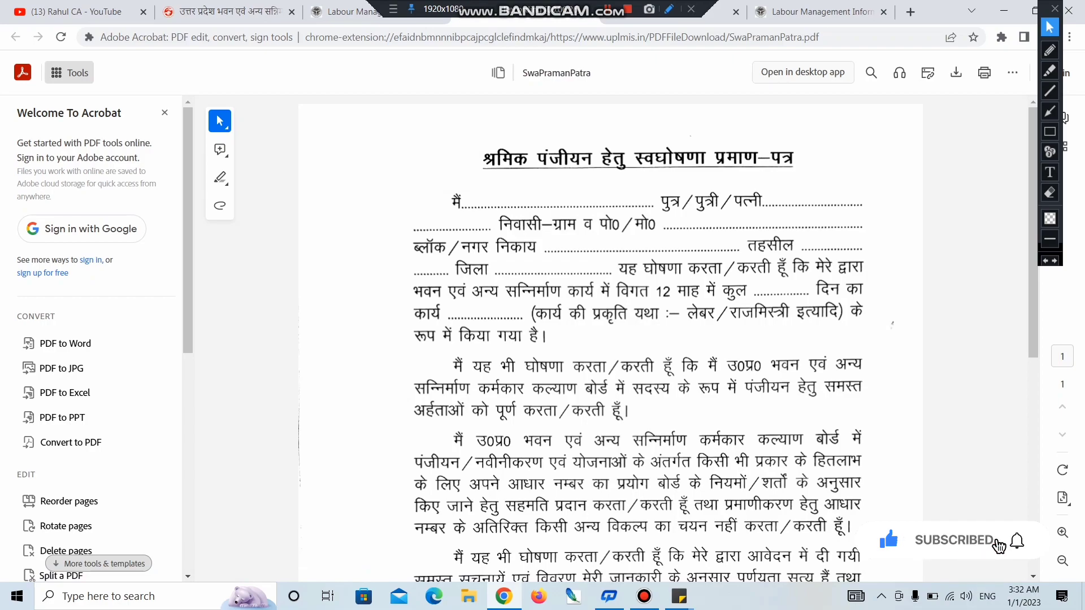
Step: Scroll through the SwaPramanPatra PDF, then close it to return to the registration form
{"action": "scroll", "coordinate": [667, 339], "scroll_direction": "down", "scroll_amount": 10}
{"action": "key", "text": "ctrl+w"}
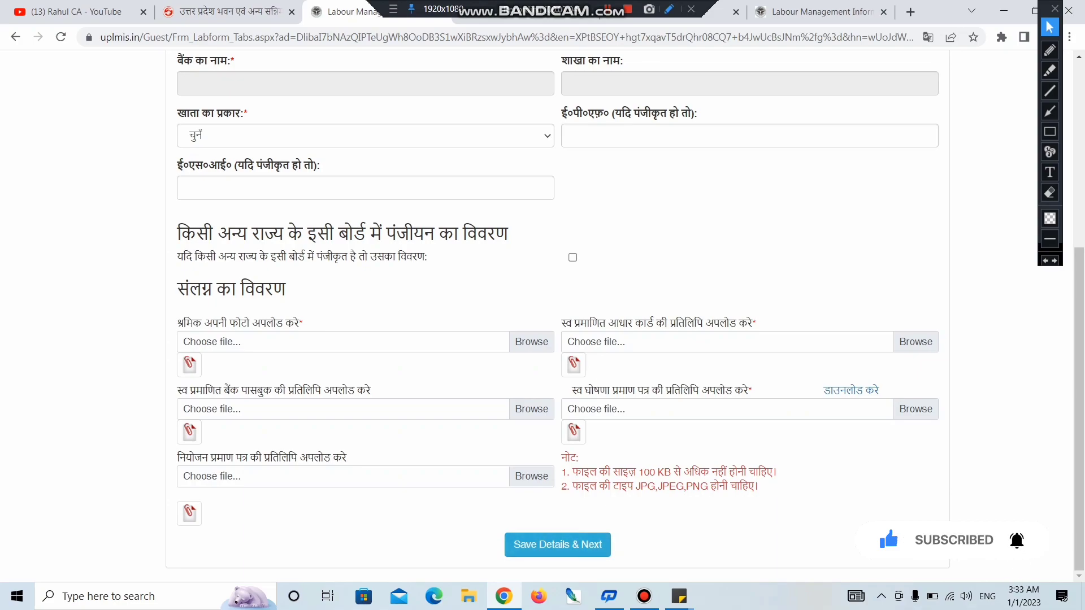
Step: Save the bank details, then bring up the श्रमिक menu on the UPBOCW homepage
{"action": "left_click", "coordinate": [558, 544]}
{"action": "left_click_drag", "start_coordinate": [646, 198], "coordinate": [680, 199]}
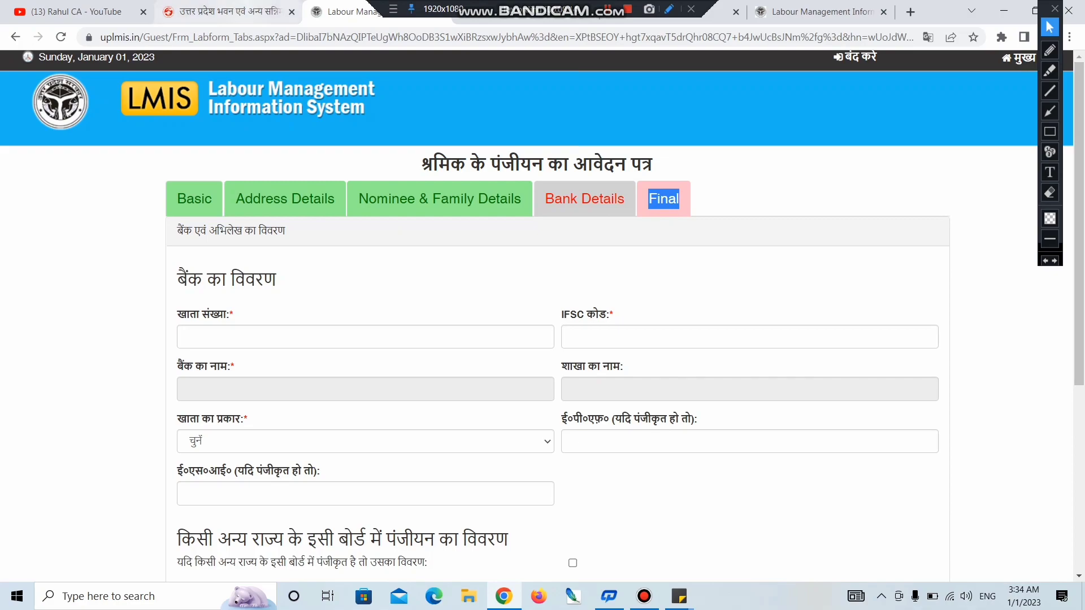
{"action": "left_click", "coordinate": [226, 11]}
{"action": "left_click", "coordinate": [443, 205]}
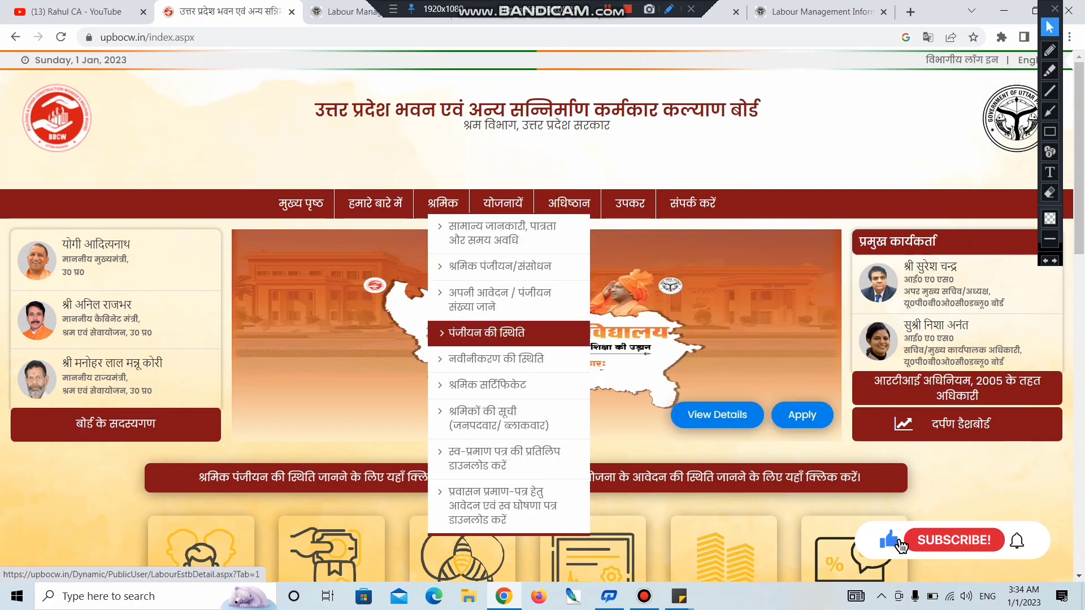
Step: Choose पंजीयन की स्थिति from the श्रमिक menu to load the status search page
{"action": "left_click", "coordinate": [509, 333]}
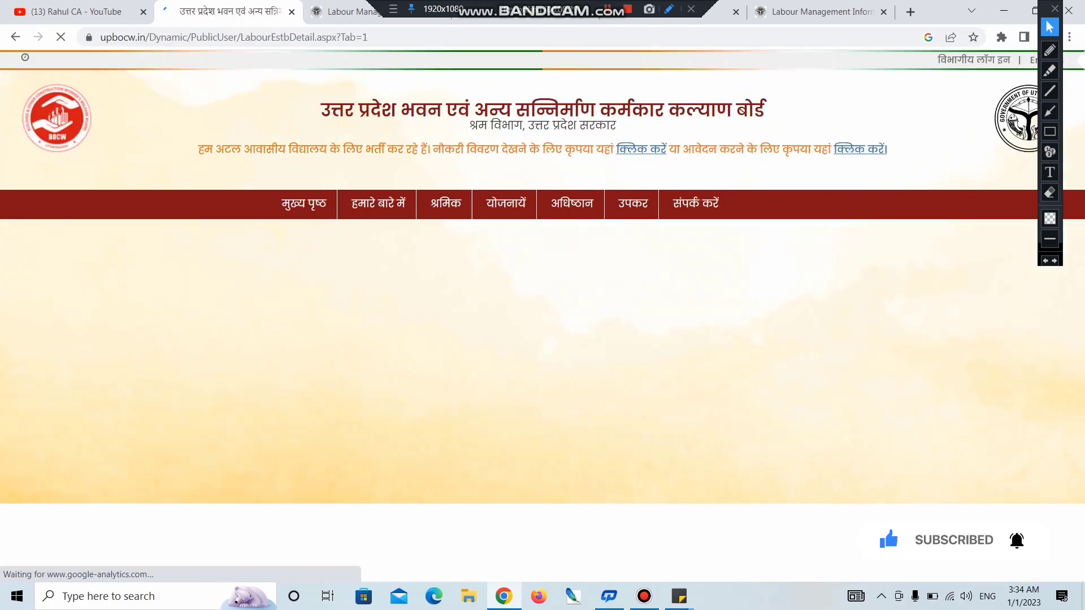